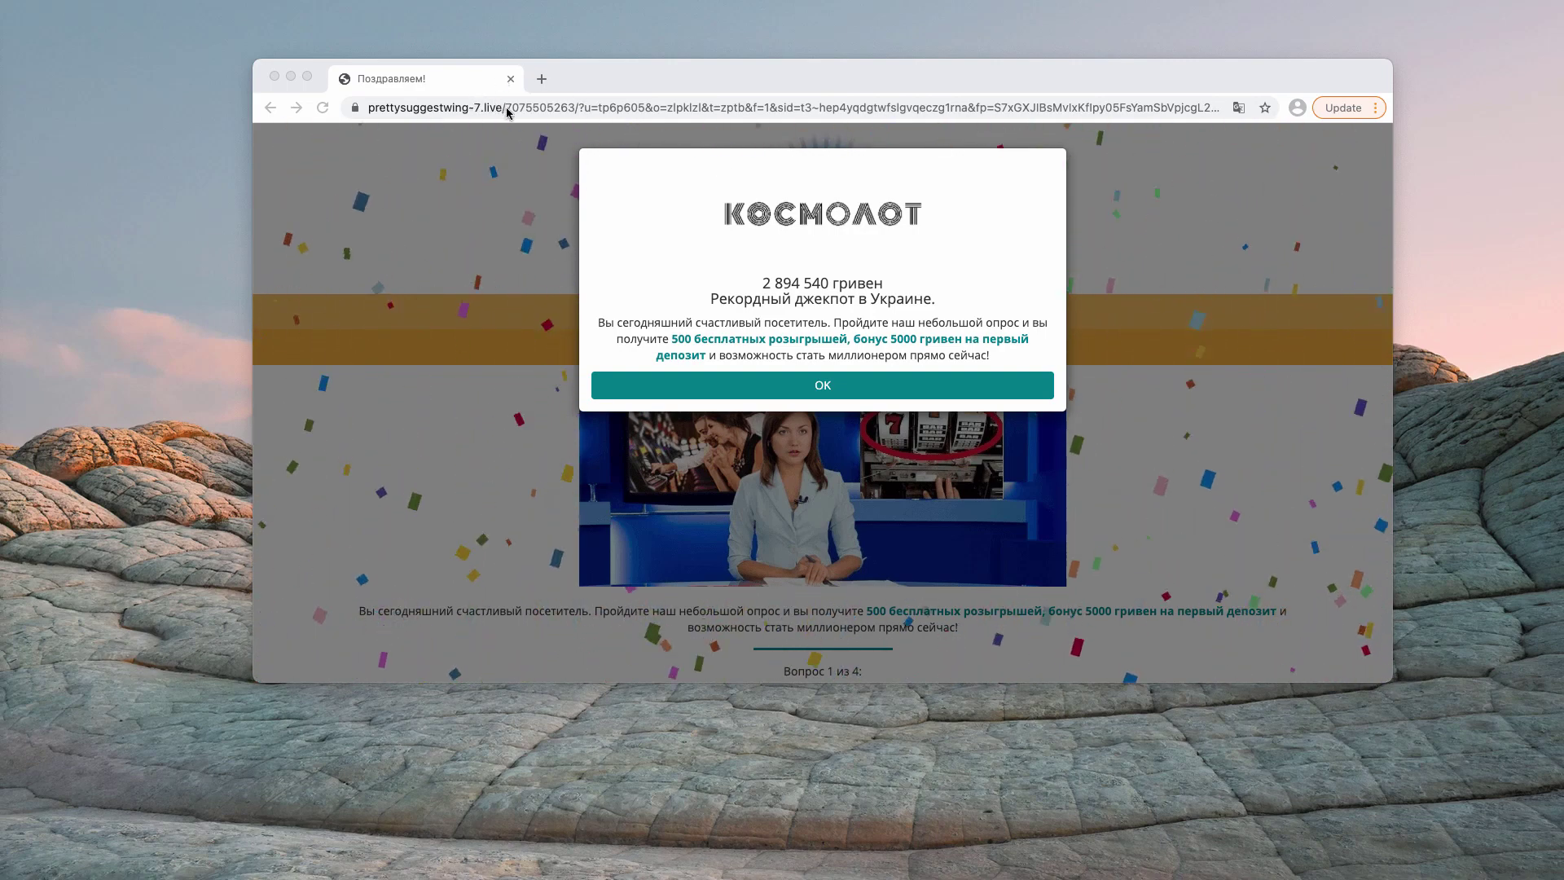
Highlight the domain prettysuggestwing-7.live in the page address and dismiss the Космолот jackpot pop-up.
mouse_move(369, 107)
left_mouse_down()
mouse_move(525, 107)
mouse_move(394, 107)
left_mouse_up()
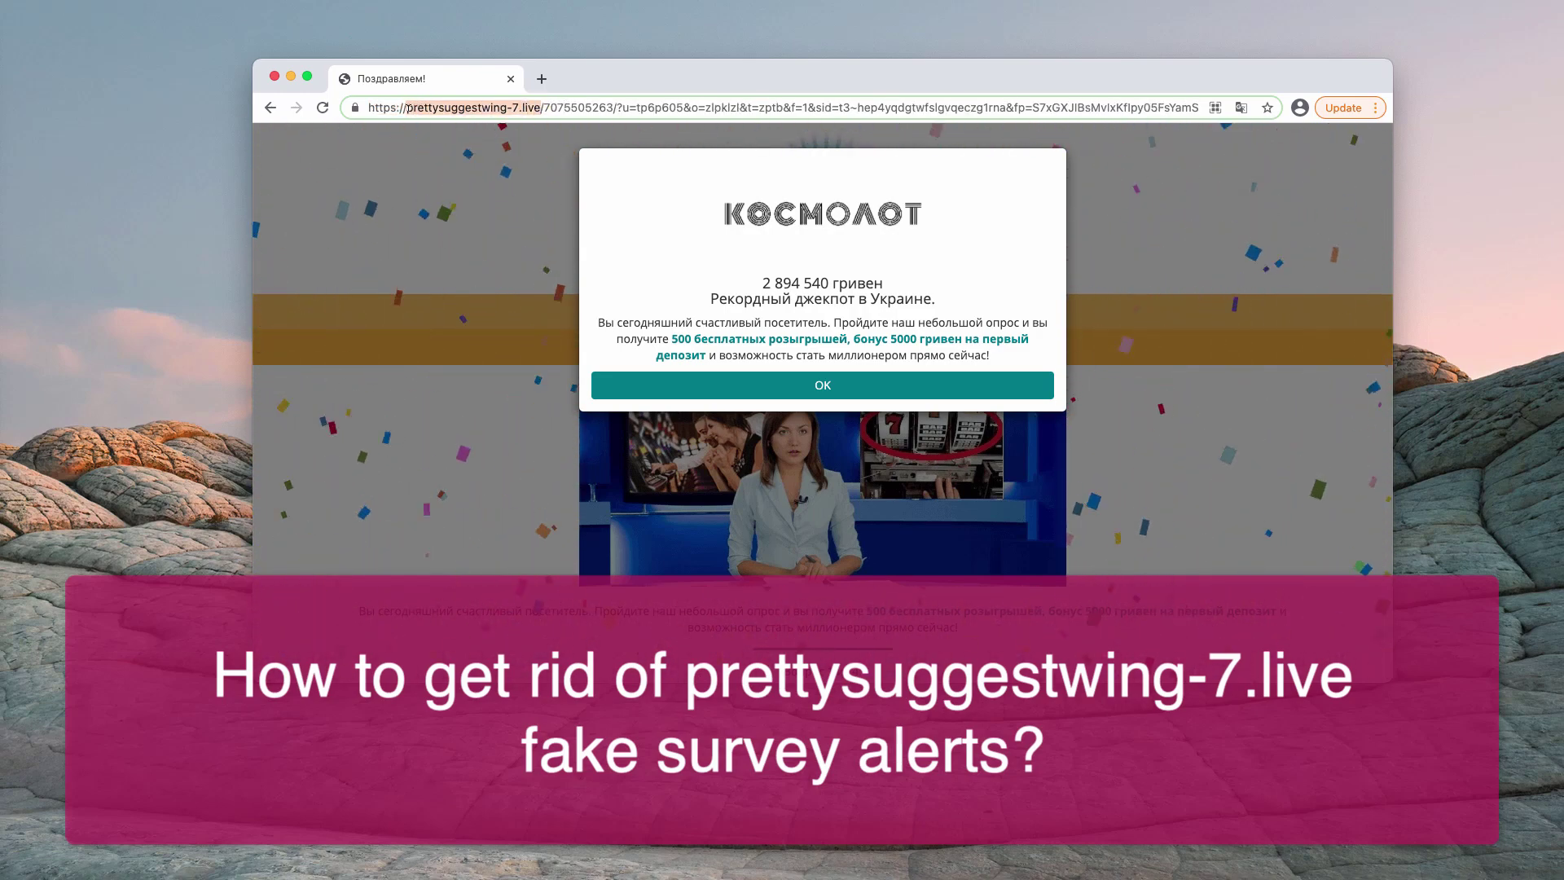
left_click_drag(605, 83, 603, 88)
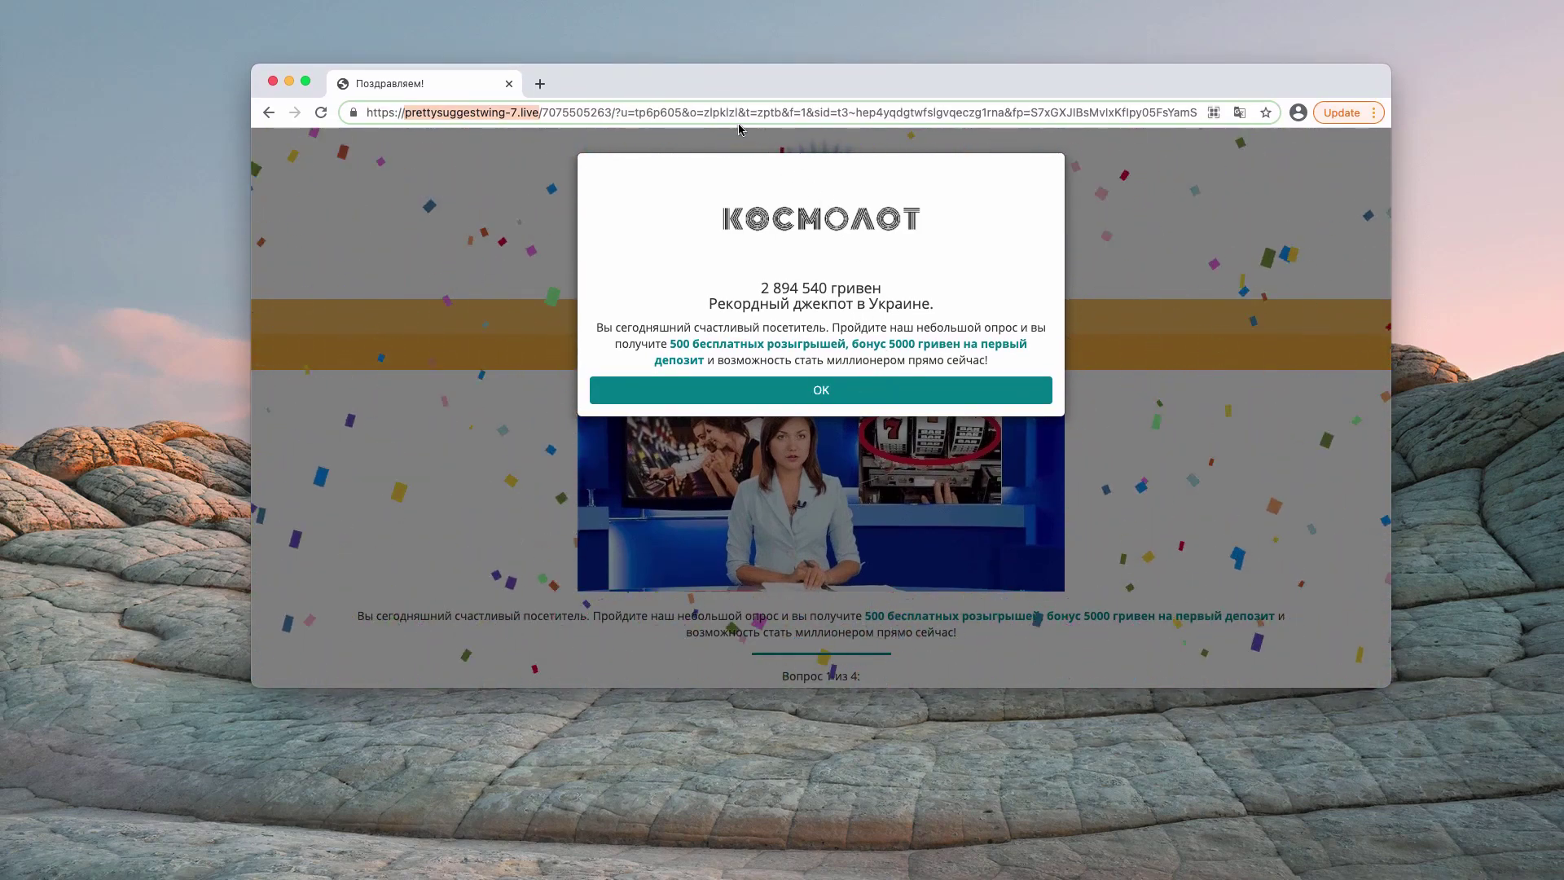
left_click_drag(788, 89, 803, 106)
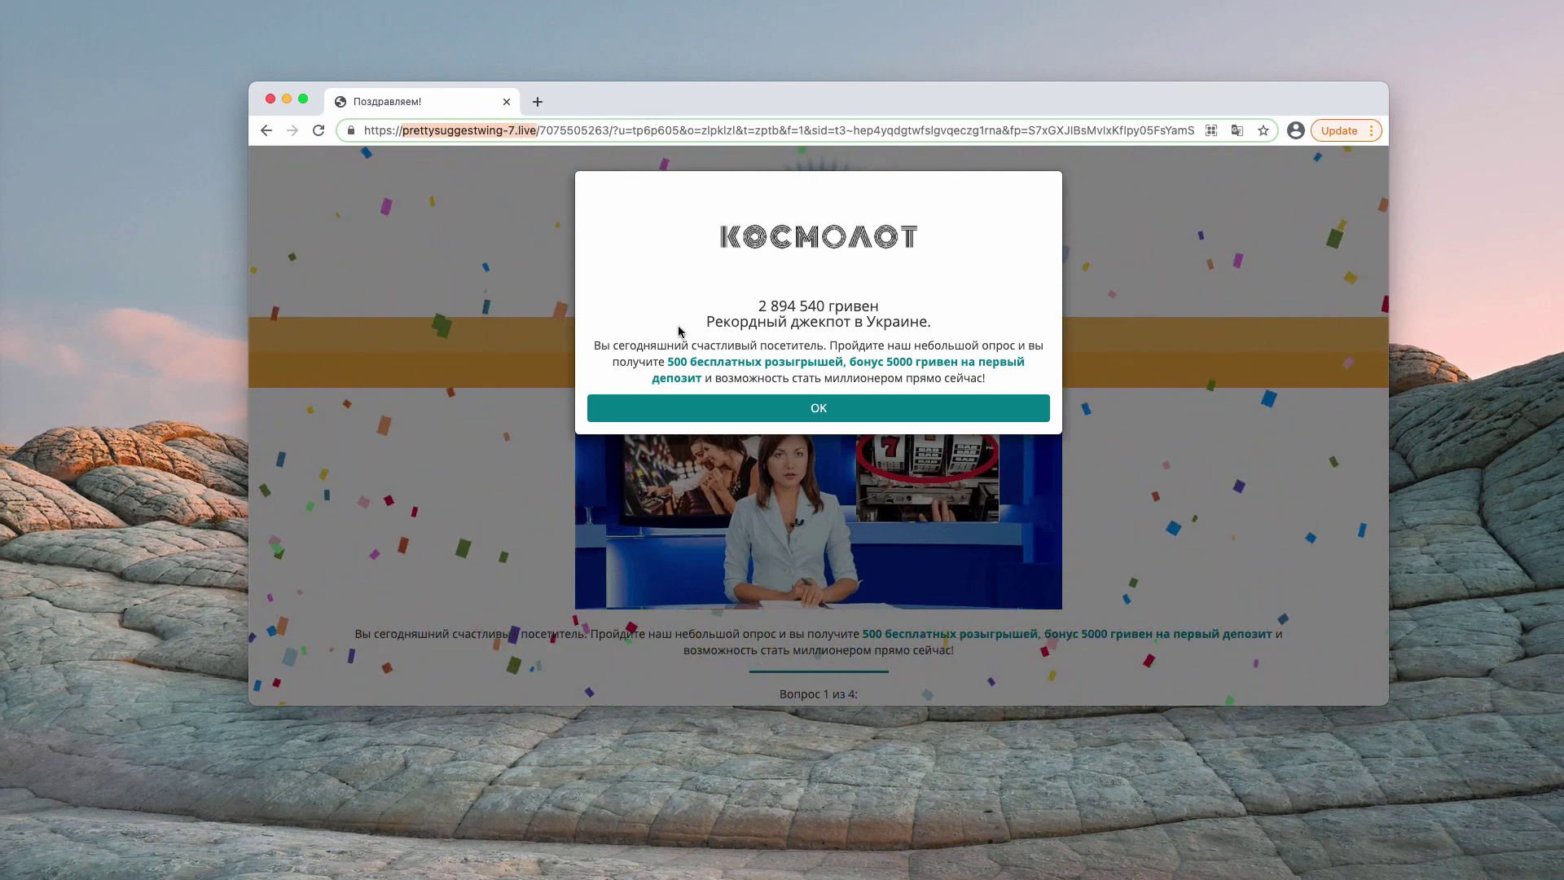
left_click(836, 421)
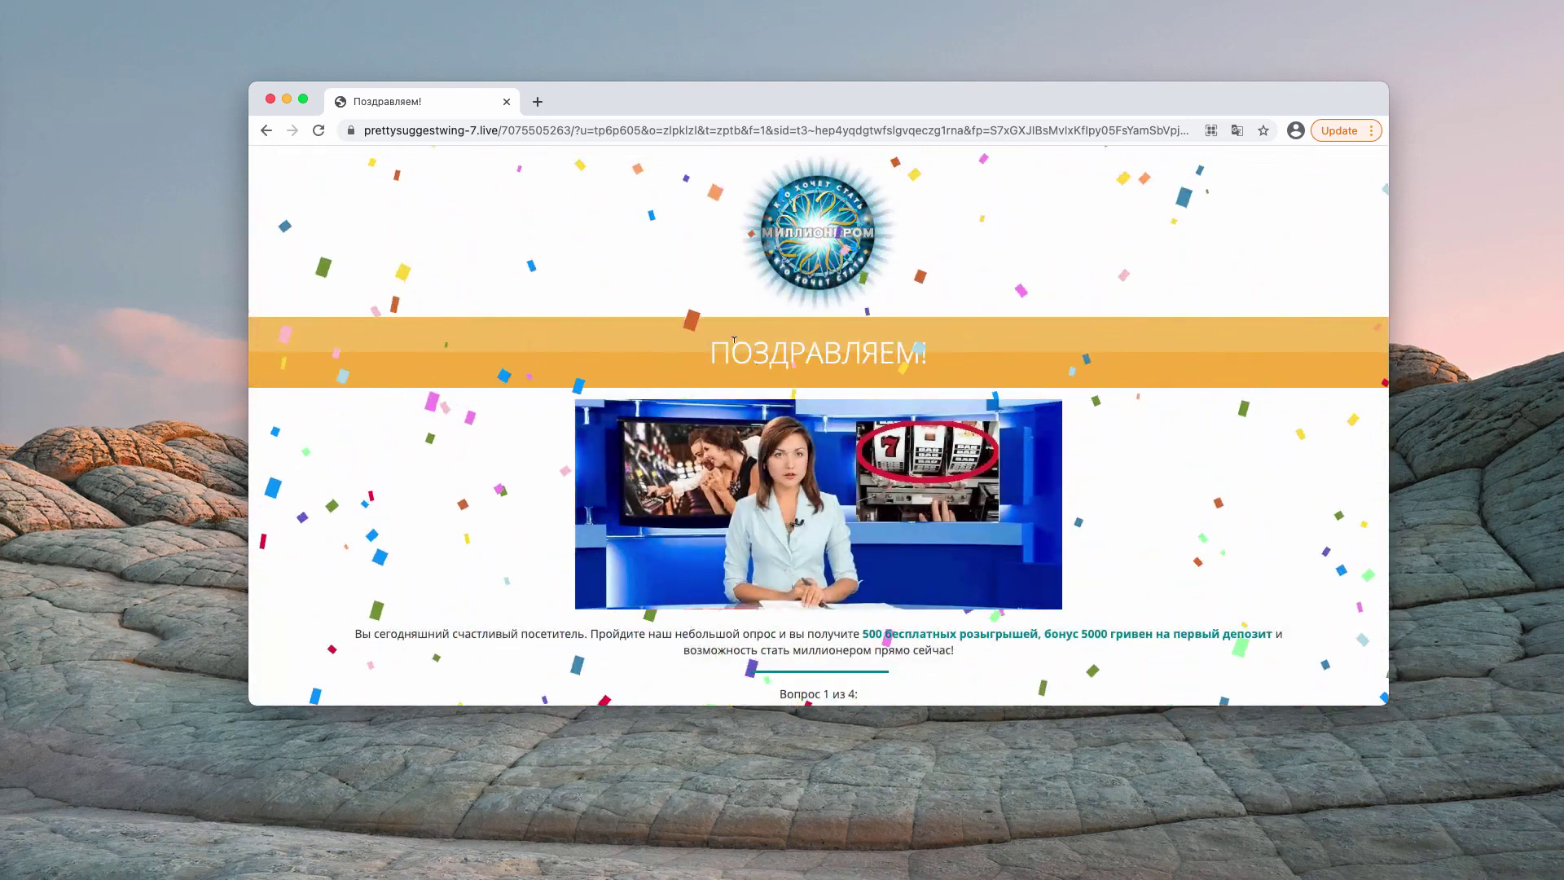
Answer the first survey question on the scam page with "Да, я очень удачлив".
left_click_drag(691, 105, 688, 116)
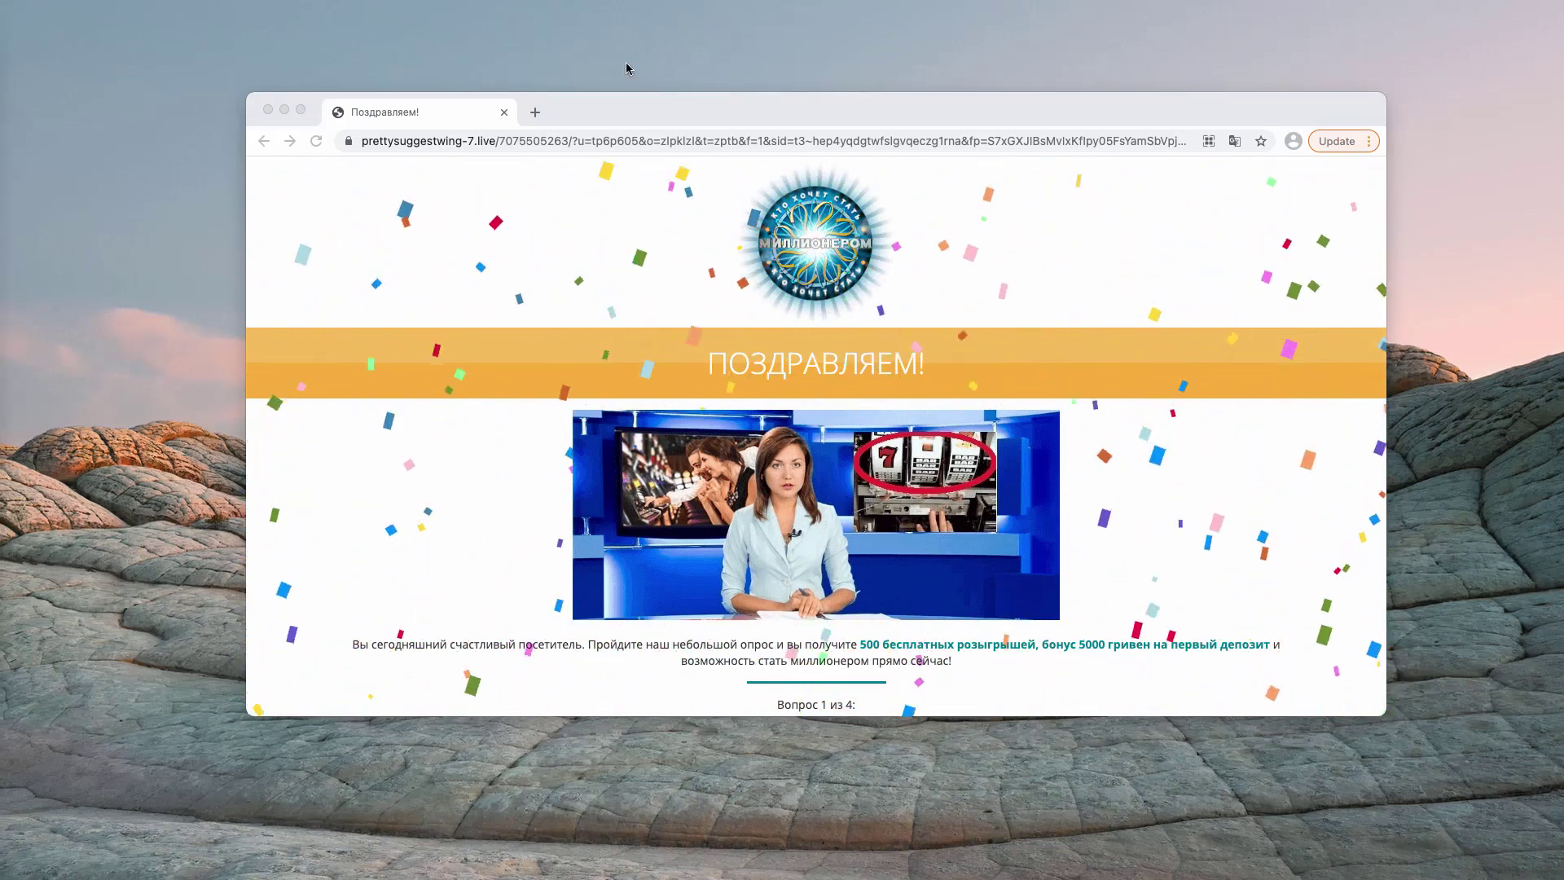
left_click(834, 119)
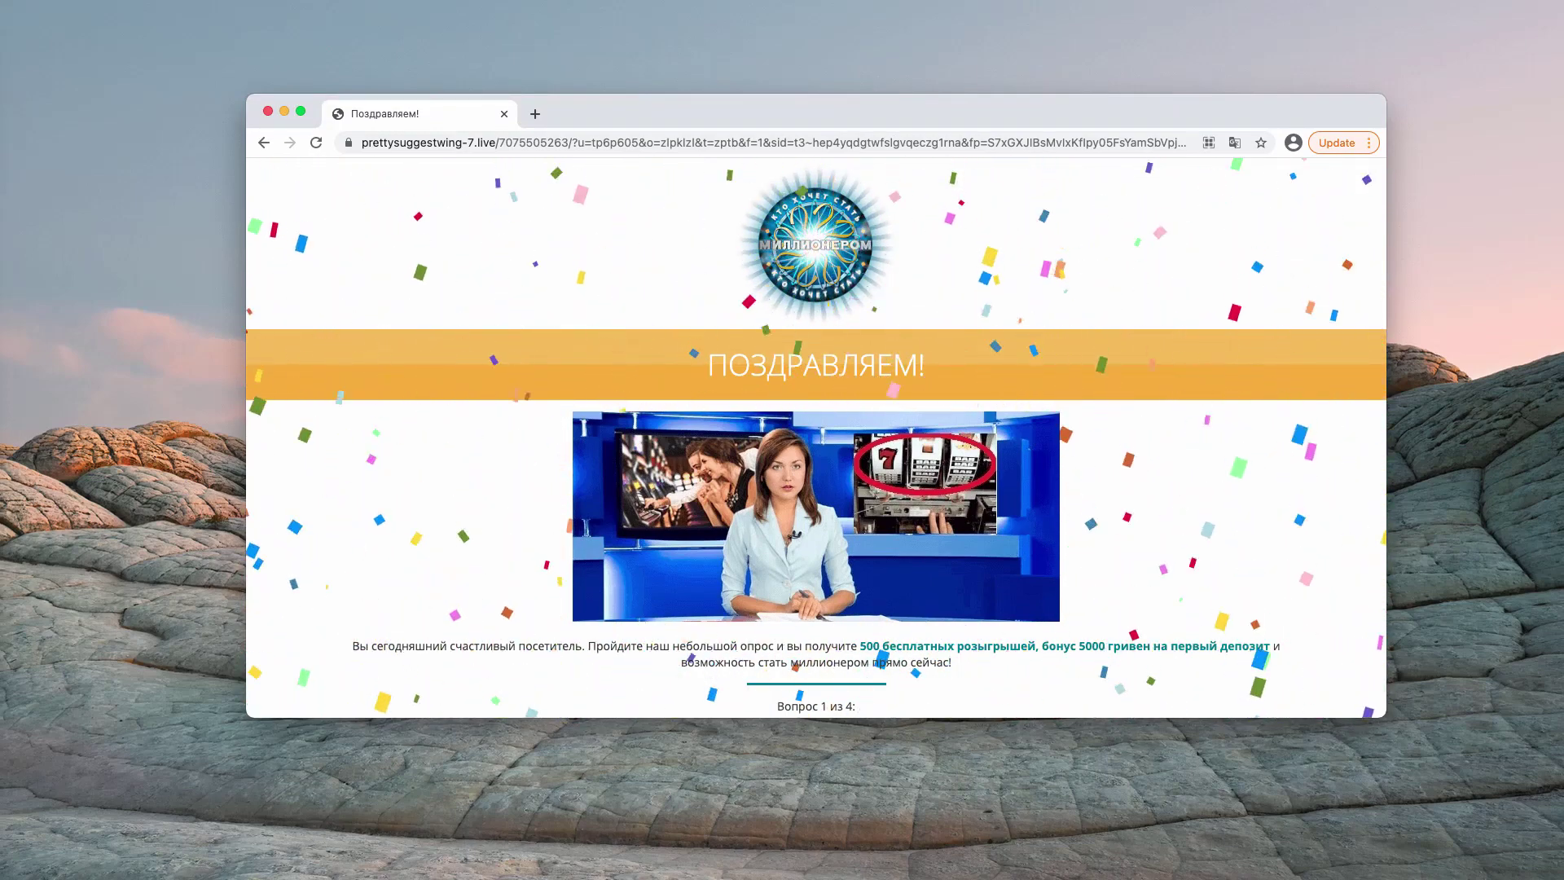
left_click_drag(713, 110, 715, 116)
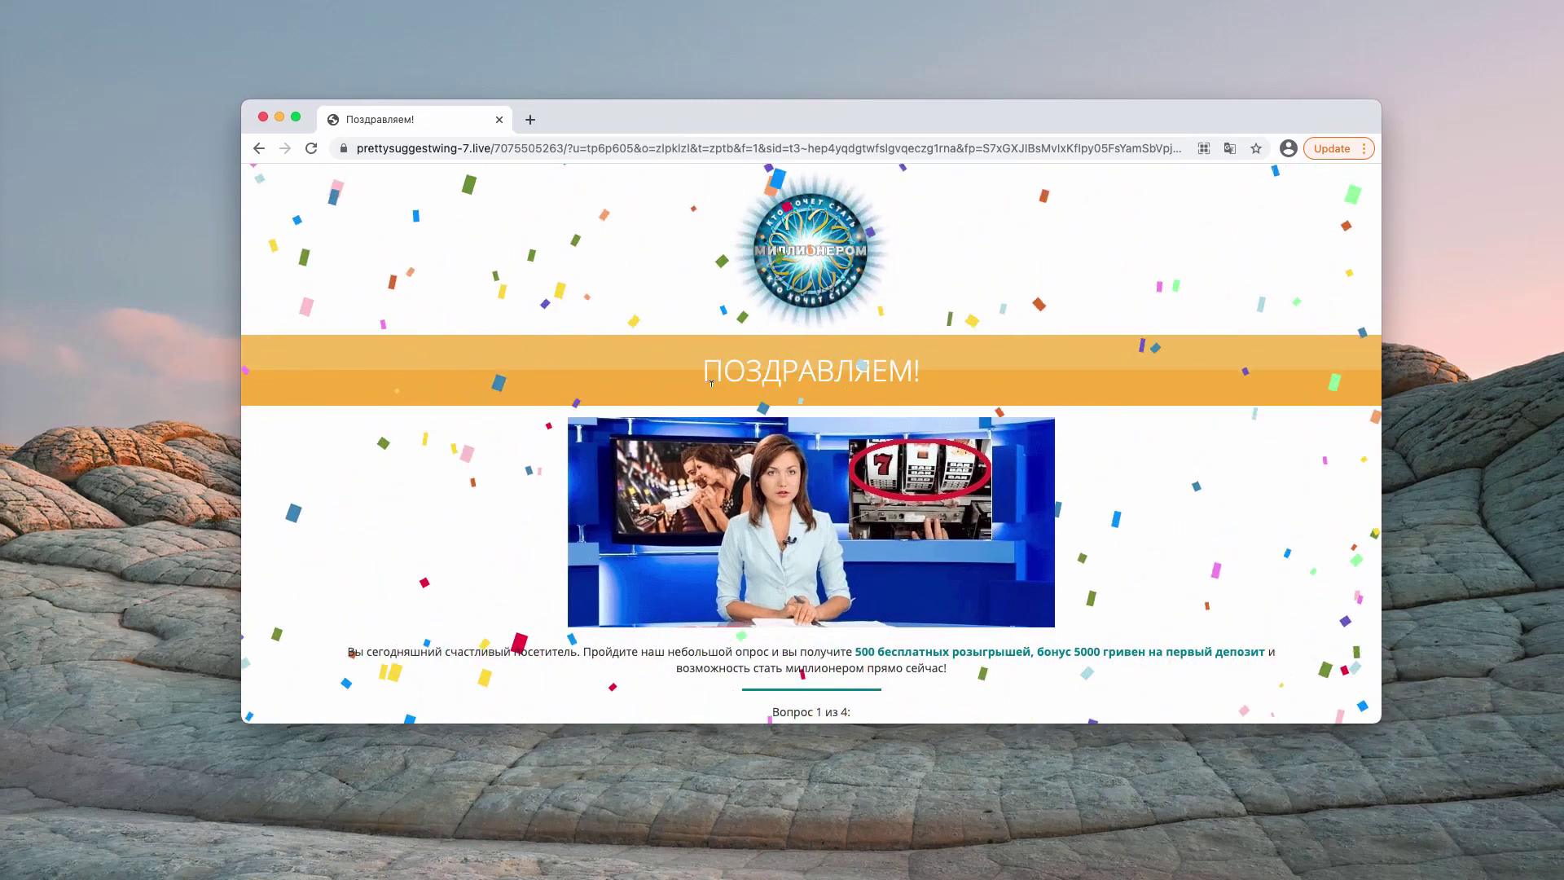
scroll(690, 495, "down", 3)
scroll(815, 619, "up", 1)
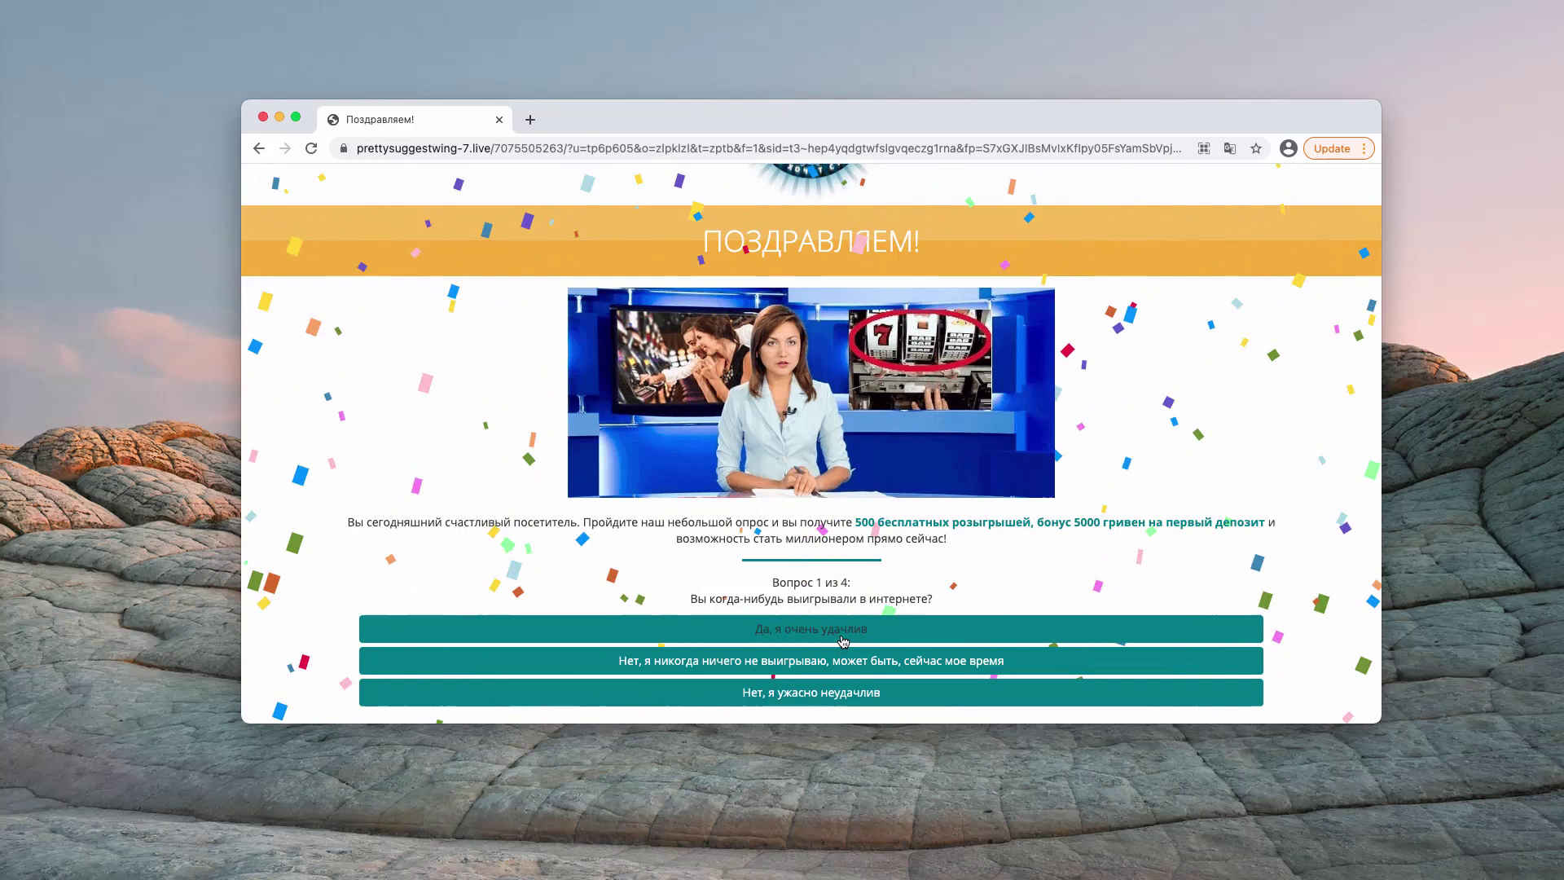
left_click(850, 634)
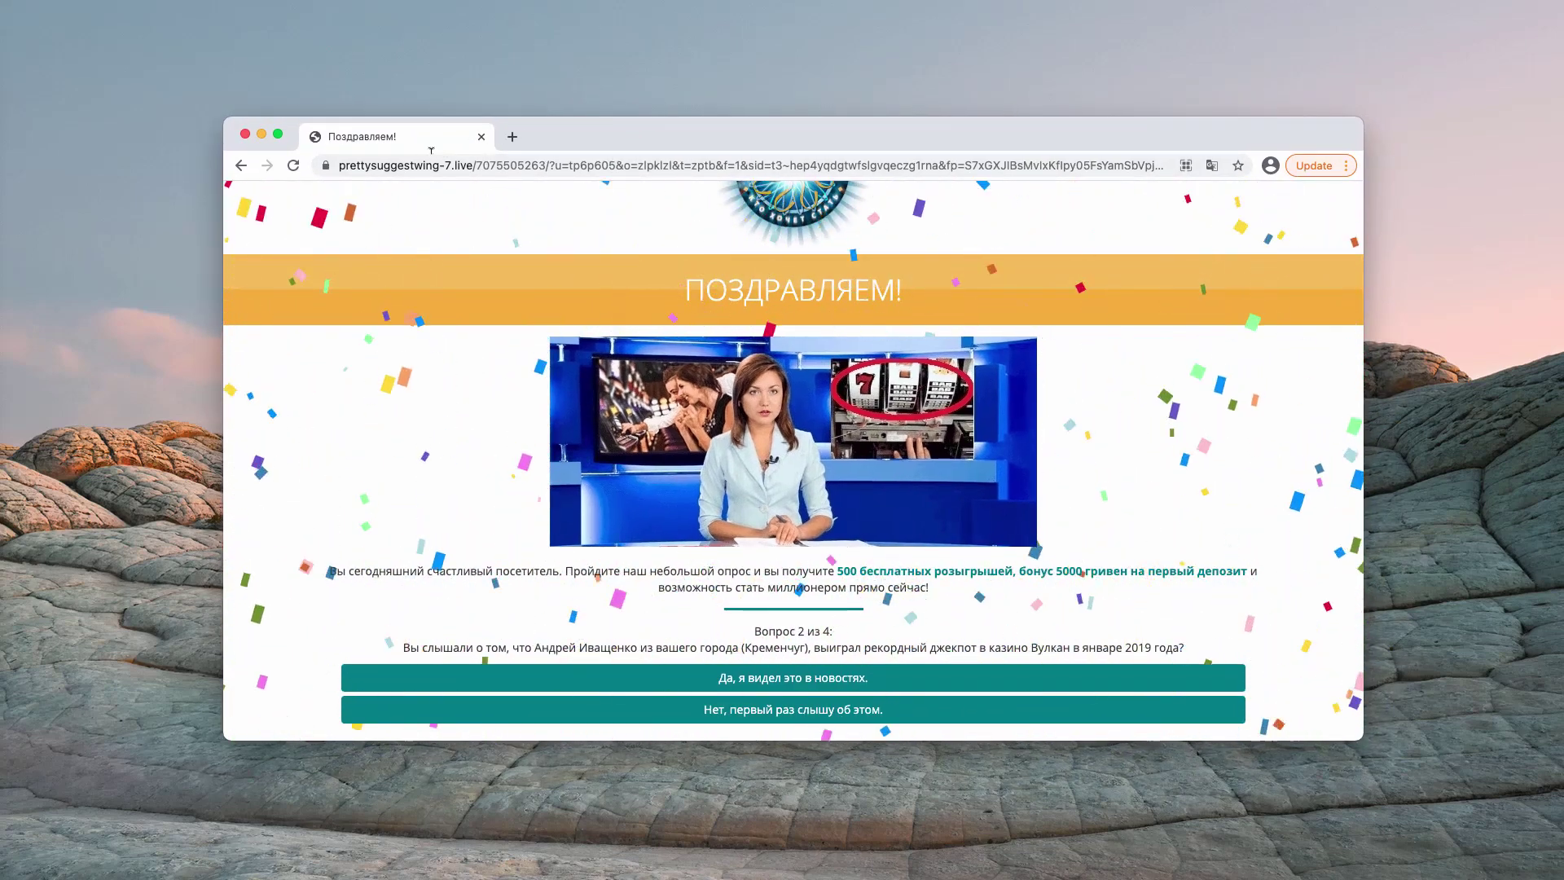
Examine the page address, highlighting the domain name prettysuggestwing-7.live.
left_click_drag(472, 164, 346, 165)
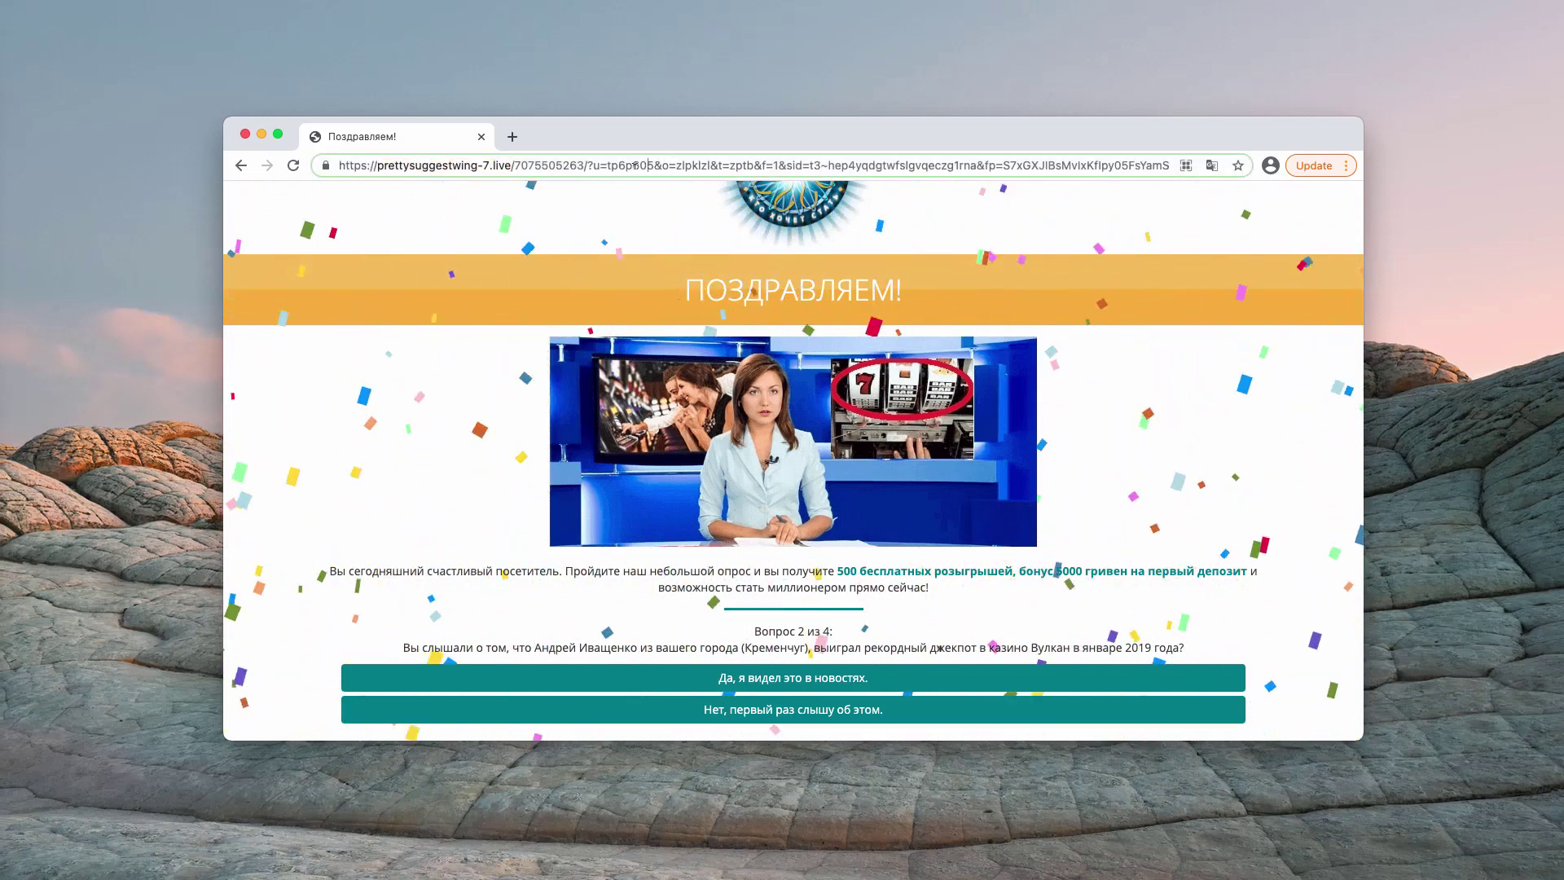
left_click_drag(376, 165, 512, 165)
left_click(534, 166)
left_click(378, 165)
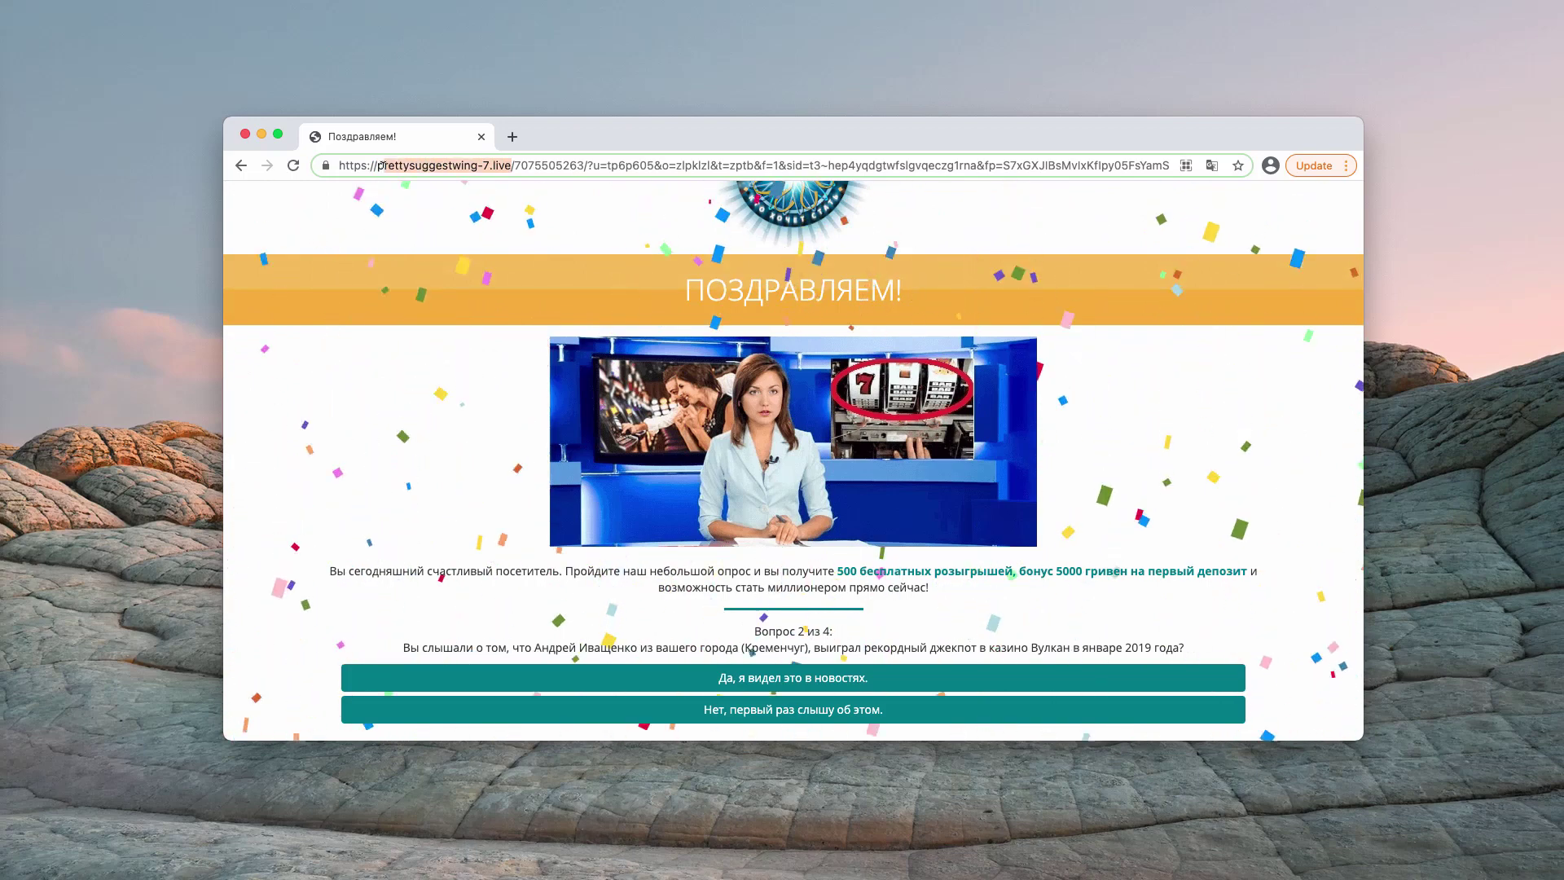
left_click(420, 165)
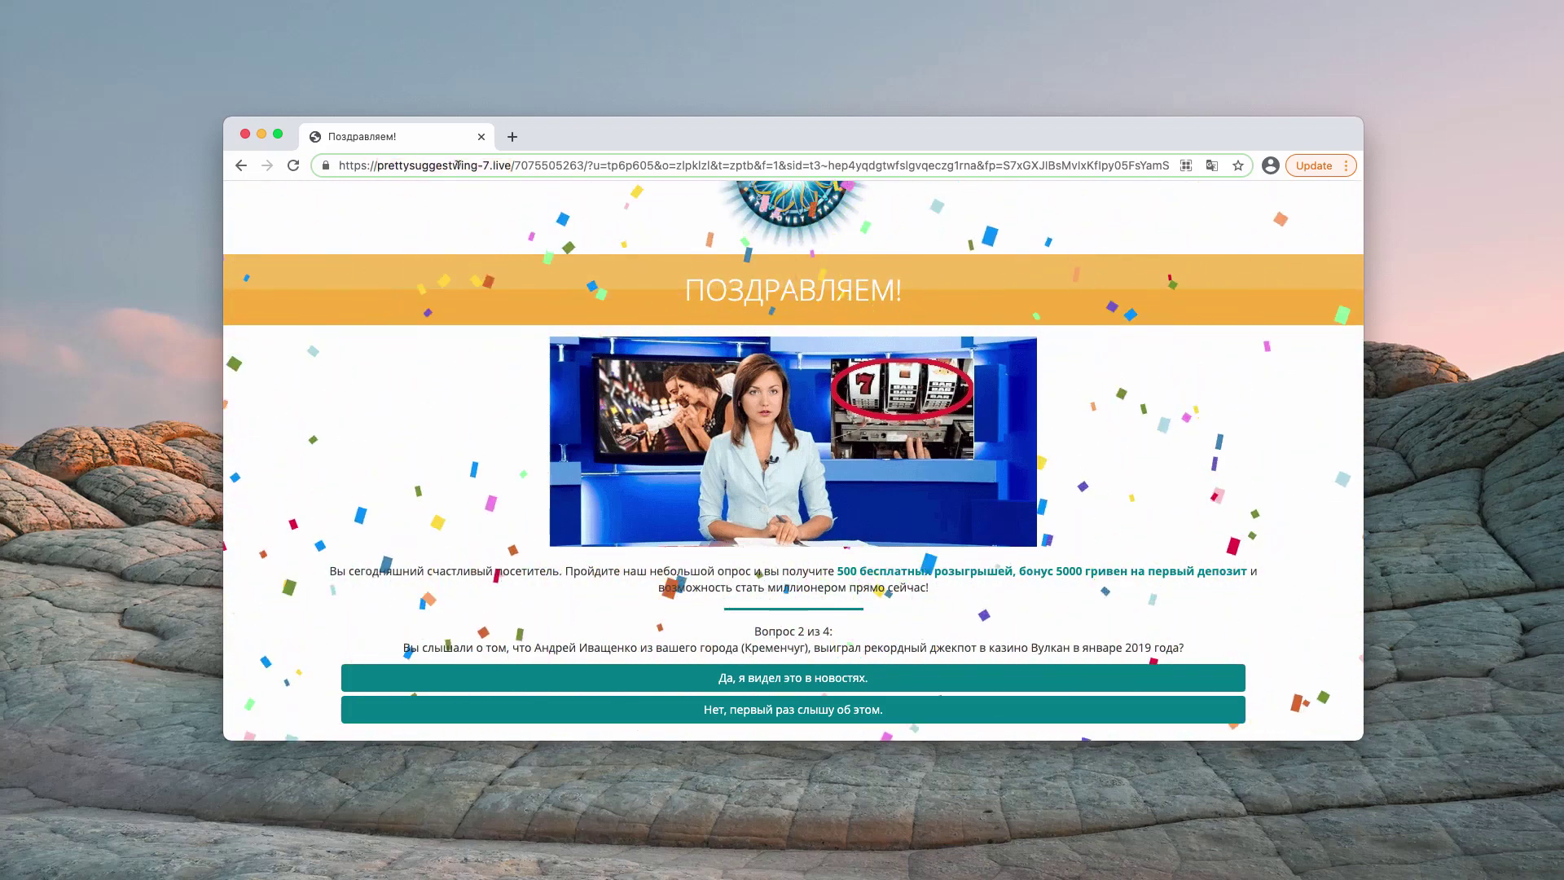
Open a blank tab and close the scam survey page, agreeing to leave the site.
left_click(511, 137)
left_click(481, 137)
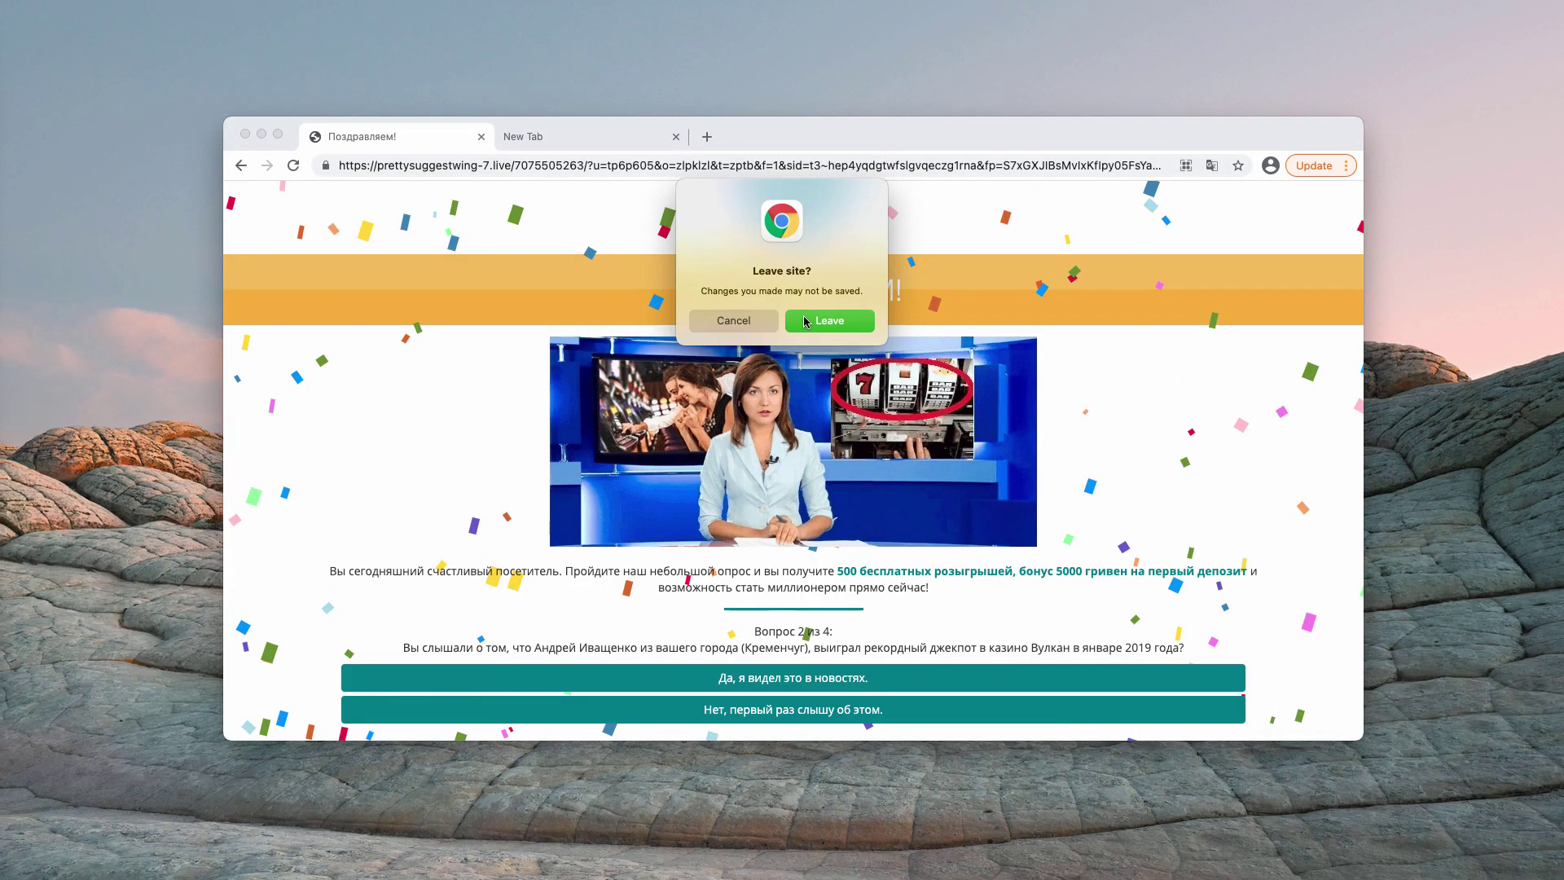
key("Return")
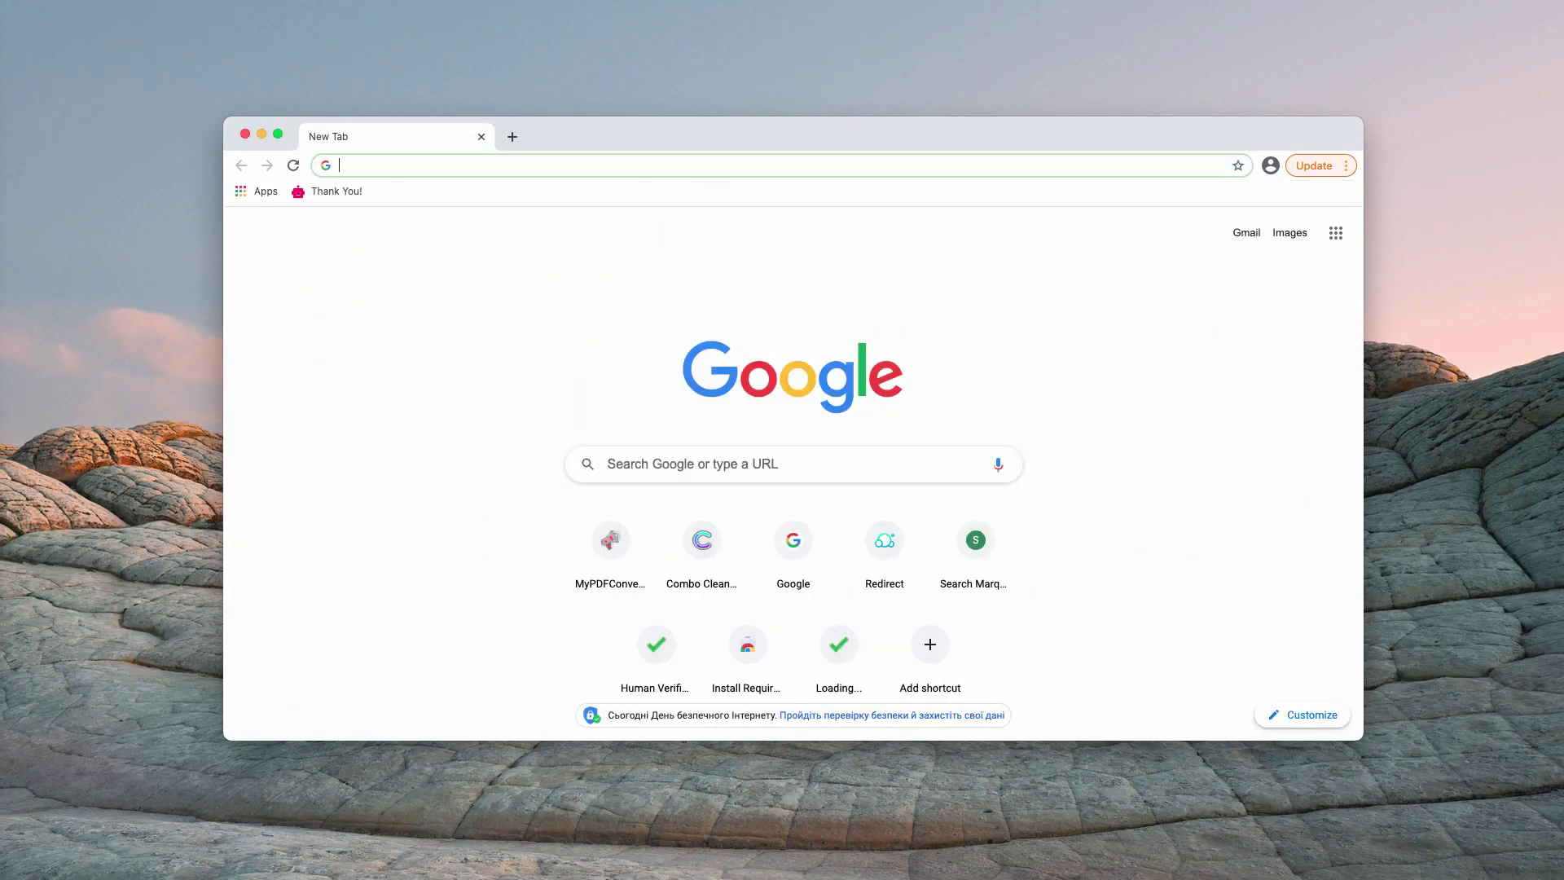
Open the Combo Cleaner website from its shortcut and start a Combo Scan in the Combo Cleaner application.
left_click(701, 542)
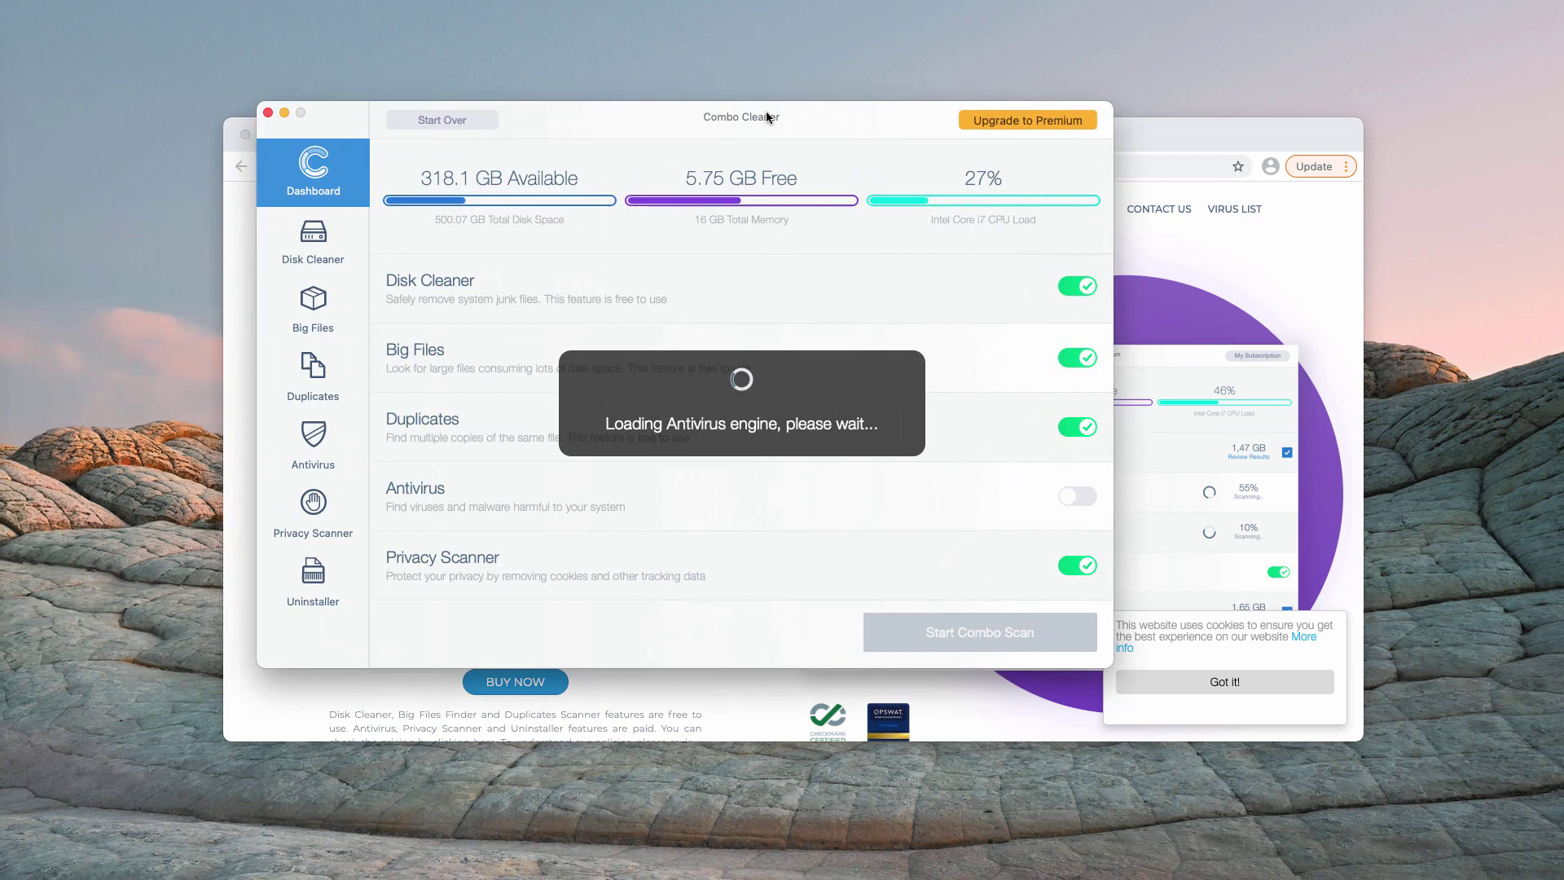
left_click_drag(766, 113, 827, 150)
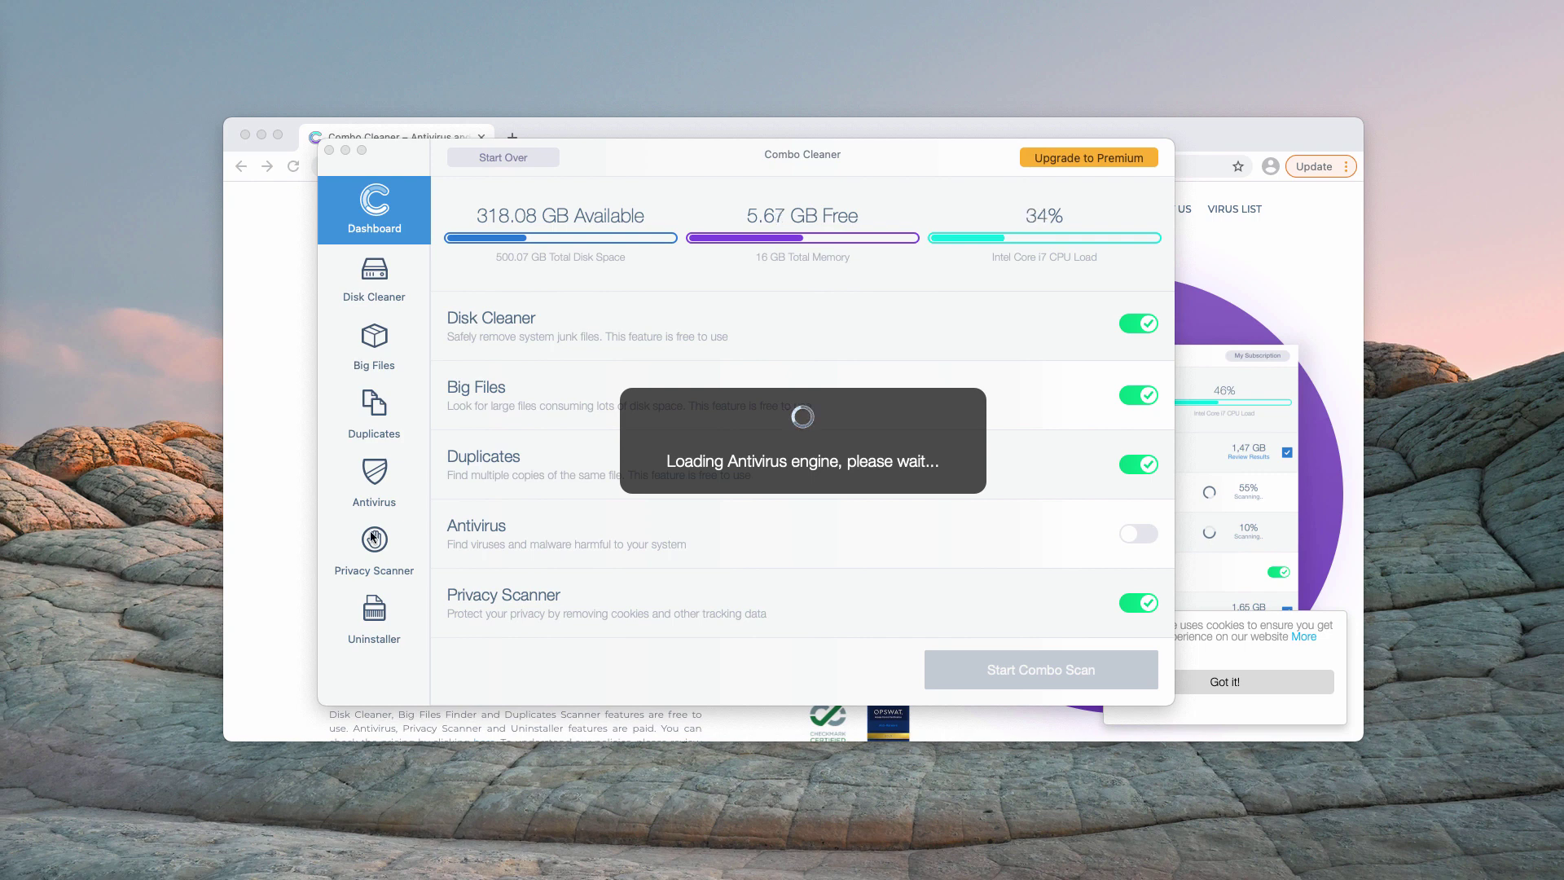
left_click(1061, 669)
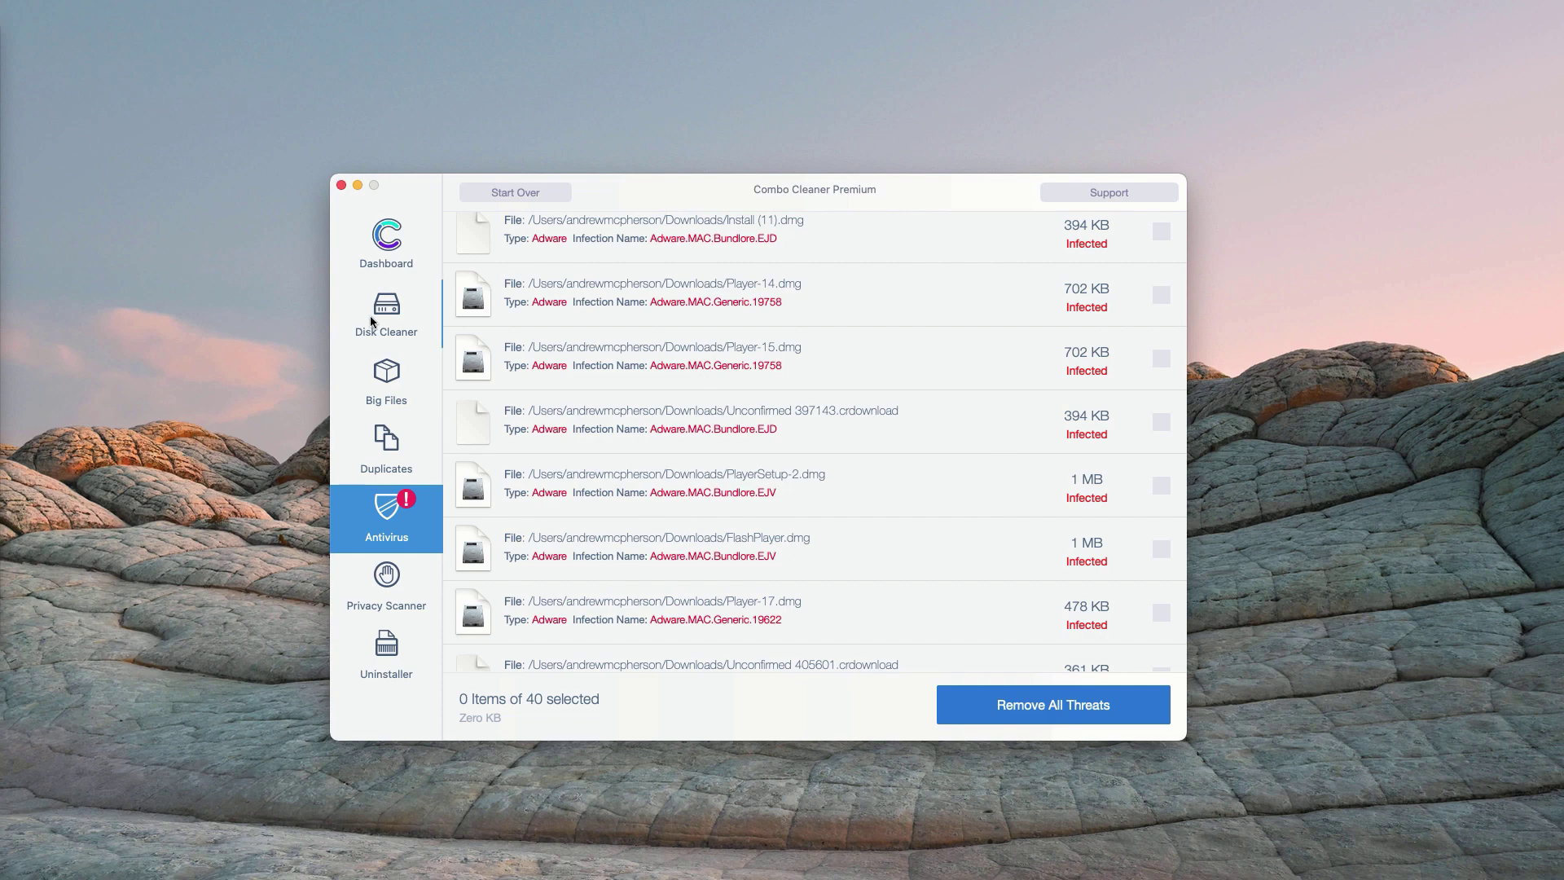
Review the Antivirus scan results from the Dashboard, looking through the list of infected files.
left_click(385, 255)
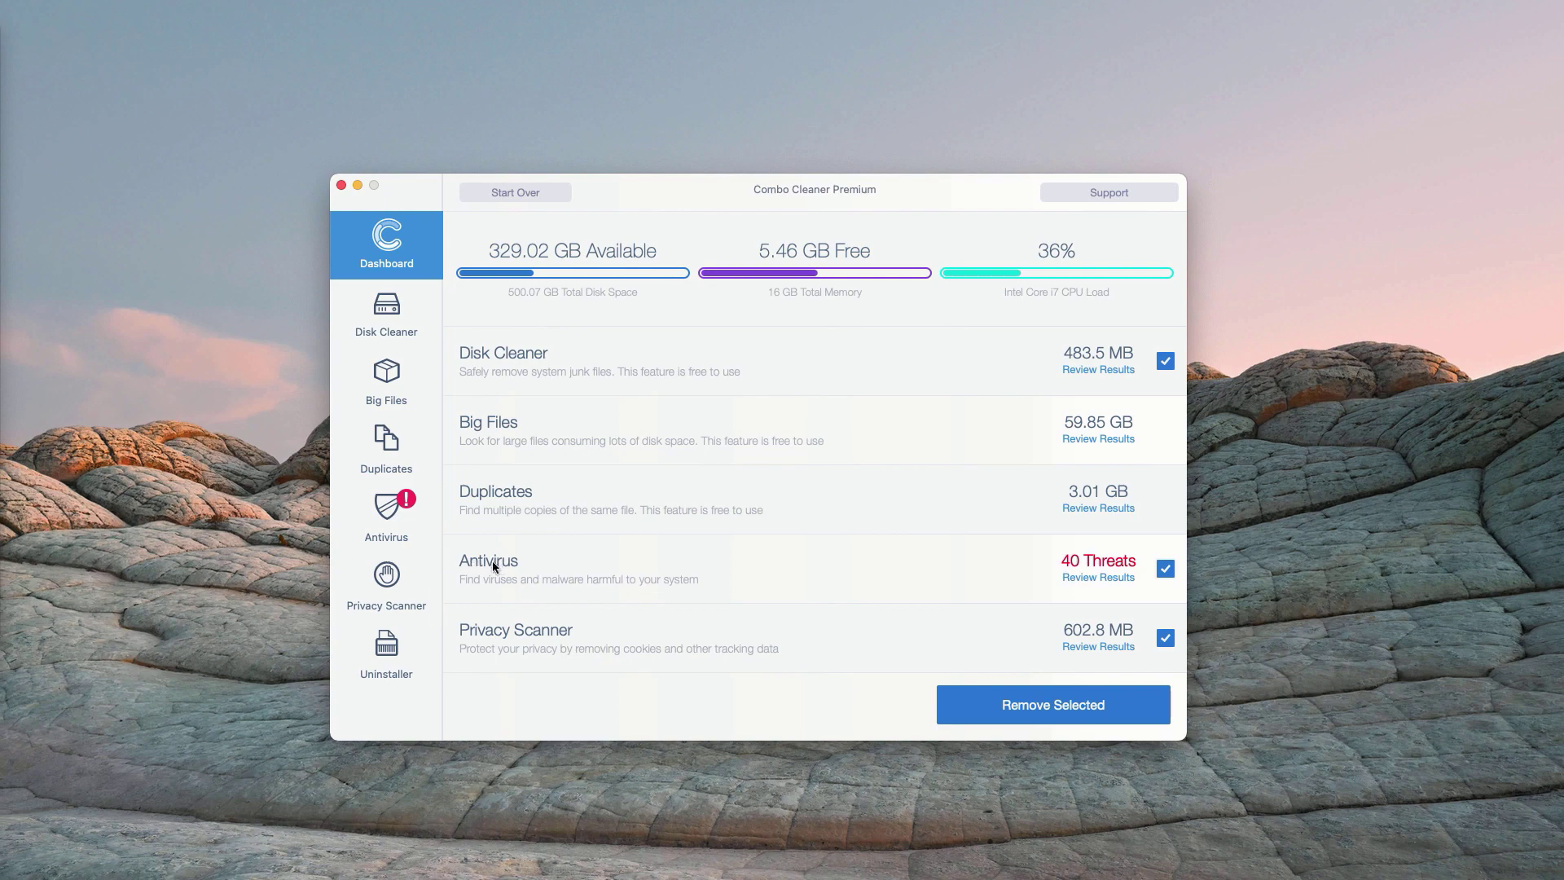
left_click(1108, 578)
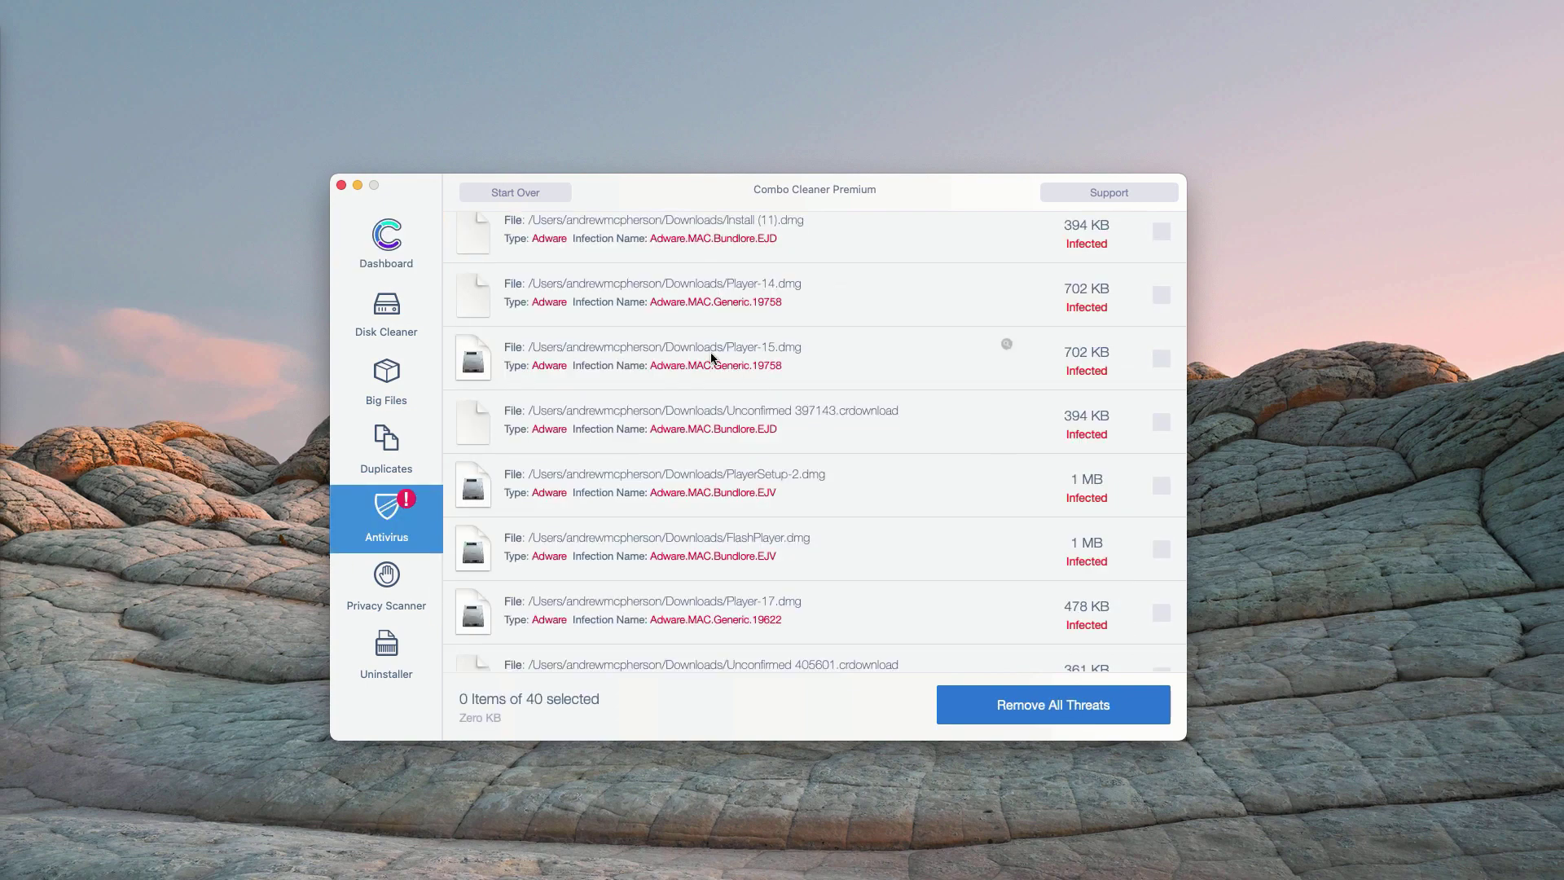
scroll(730, 518, "down", 8)
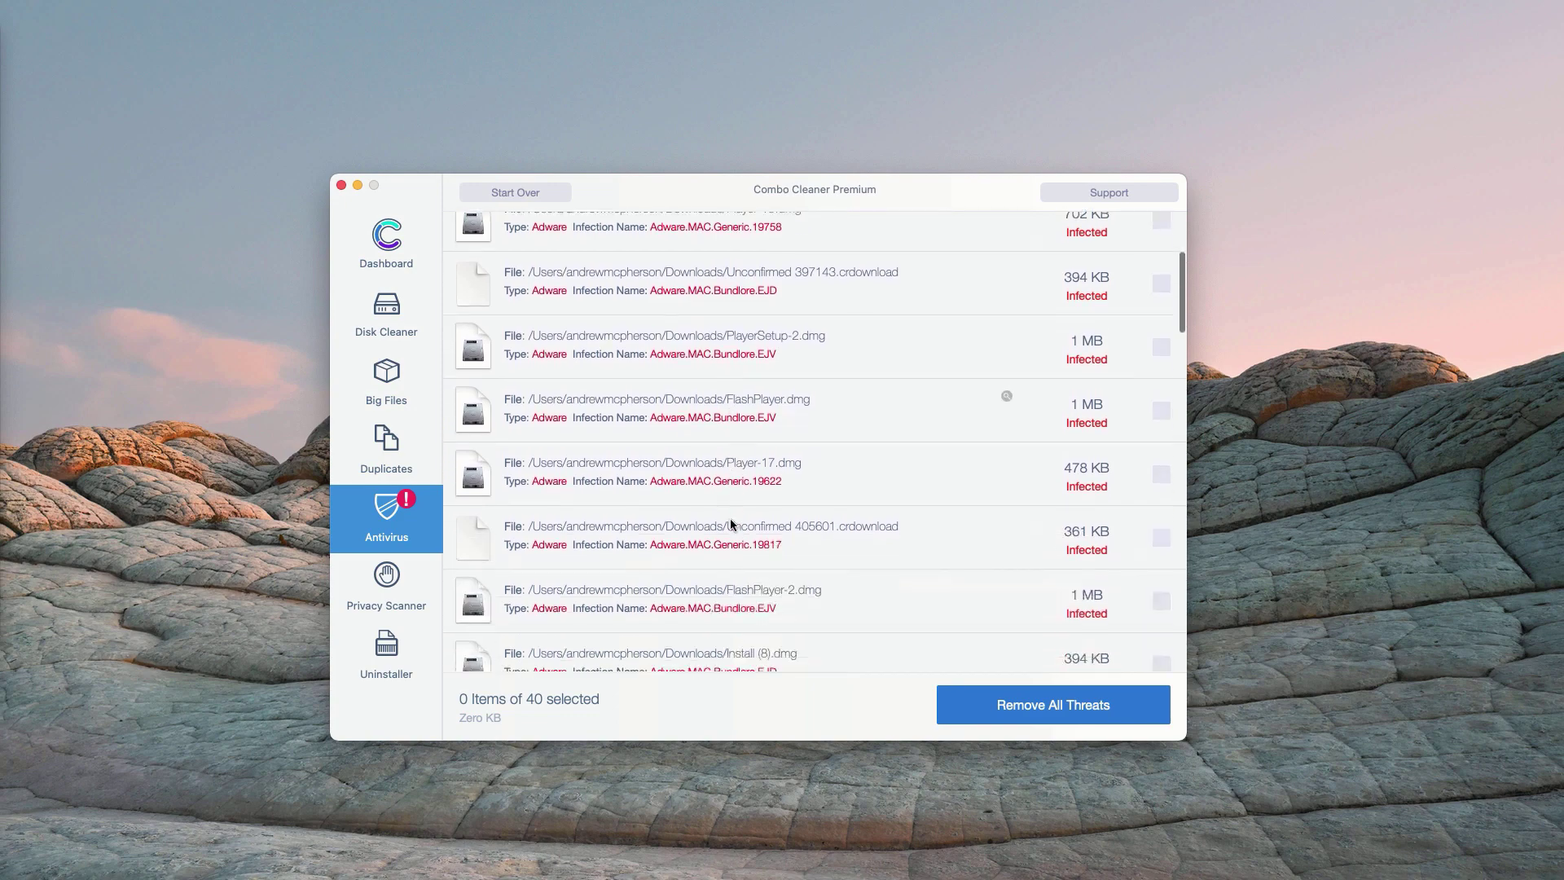
scroll(731, 520, "up", 10)
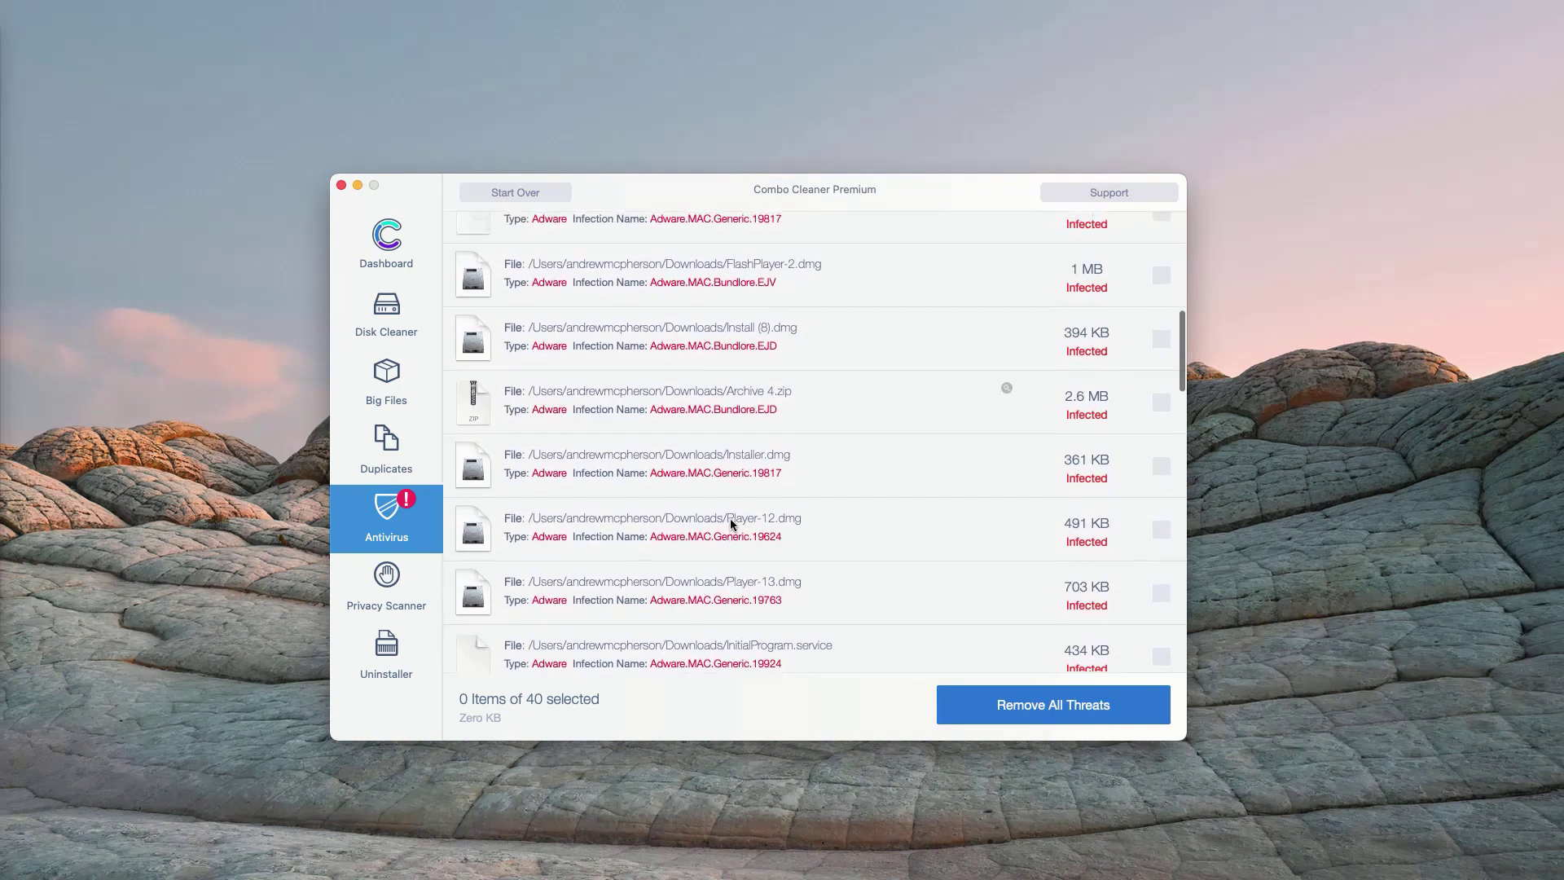
scroll(733, 520, "down", 1)
mouse_move(761, 419)
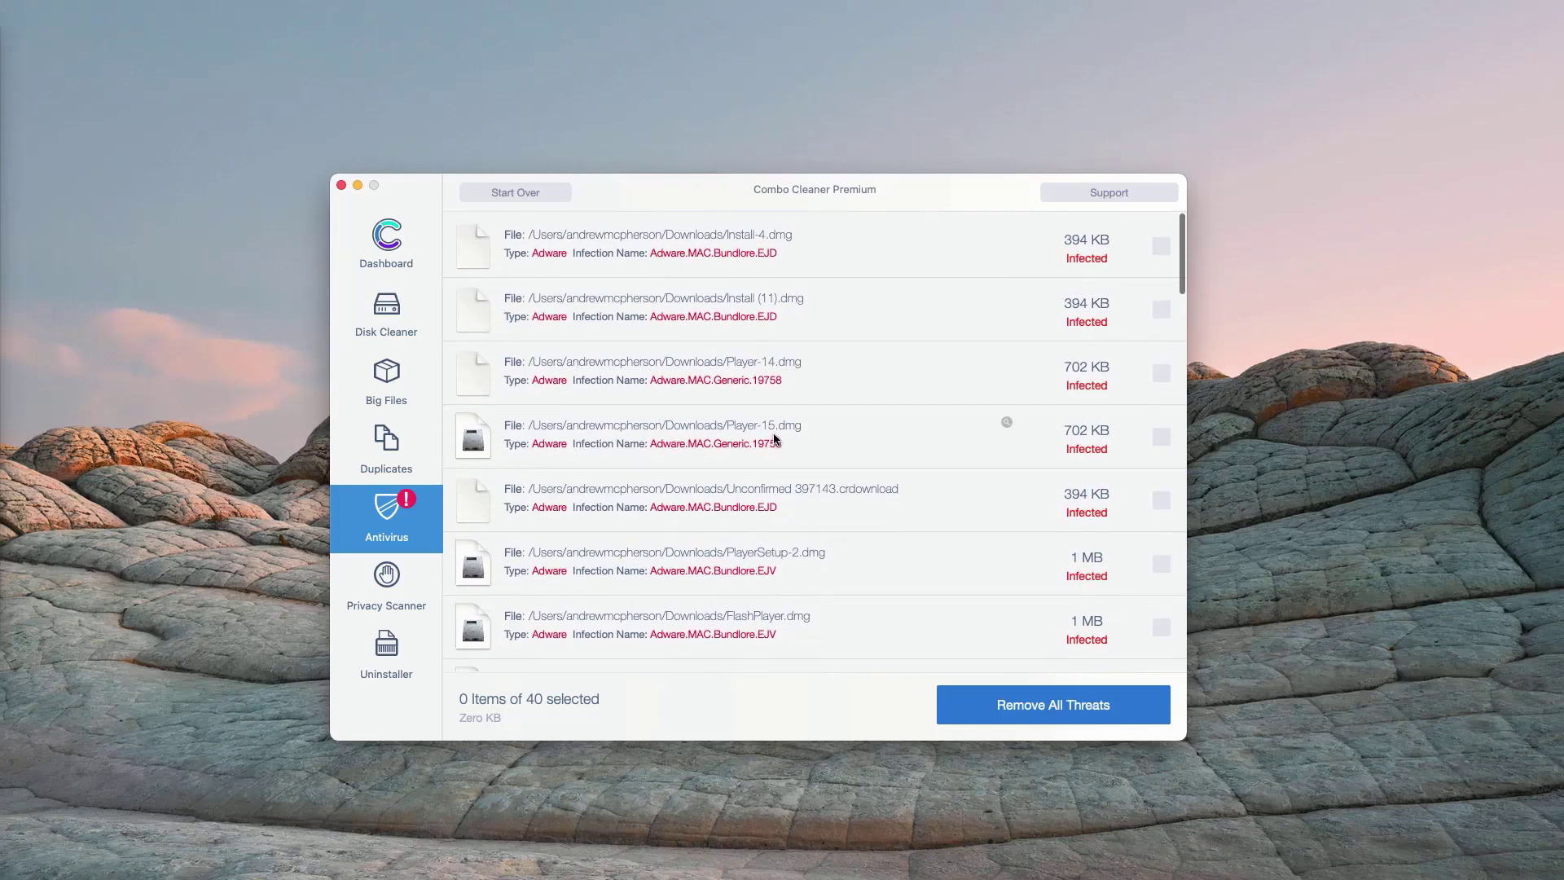
scroll(769, 419, "down", 1)
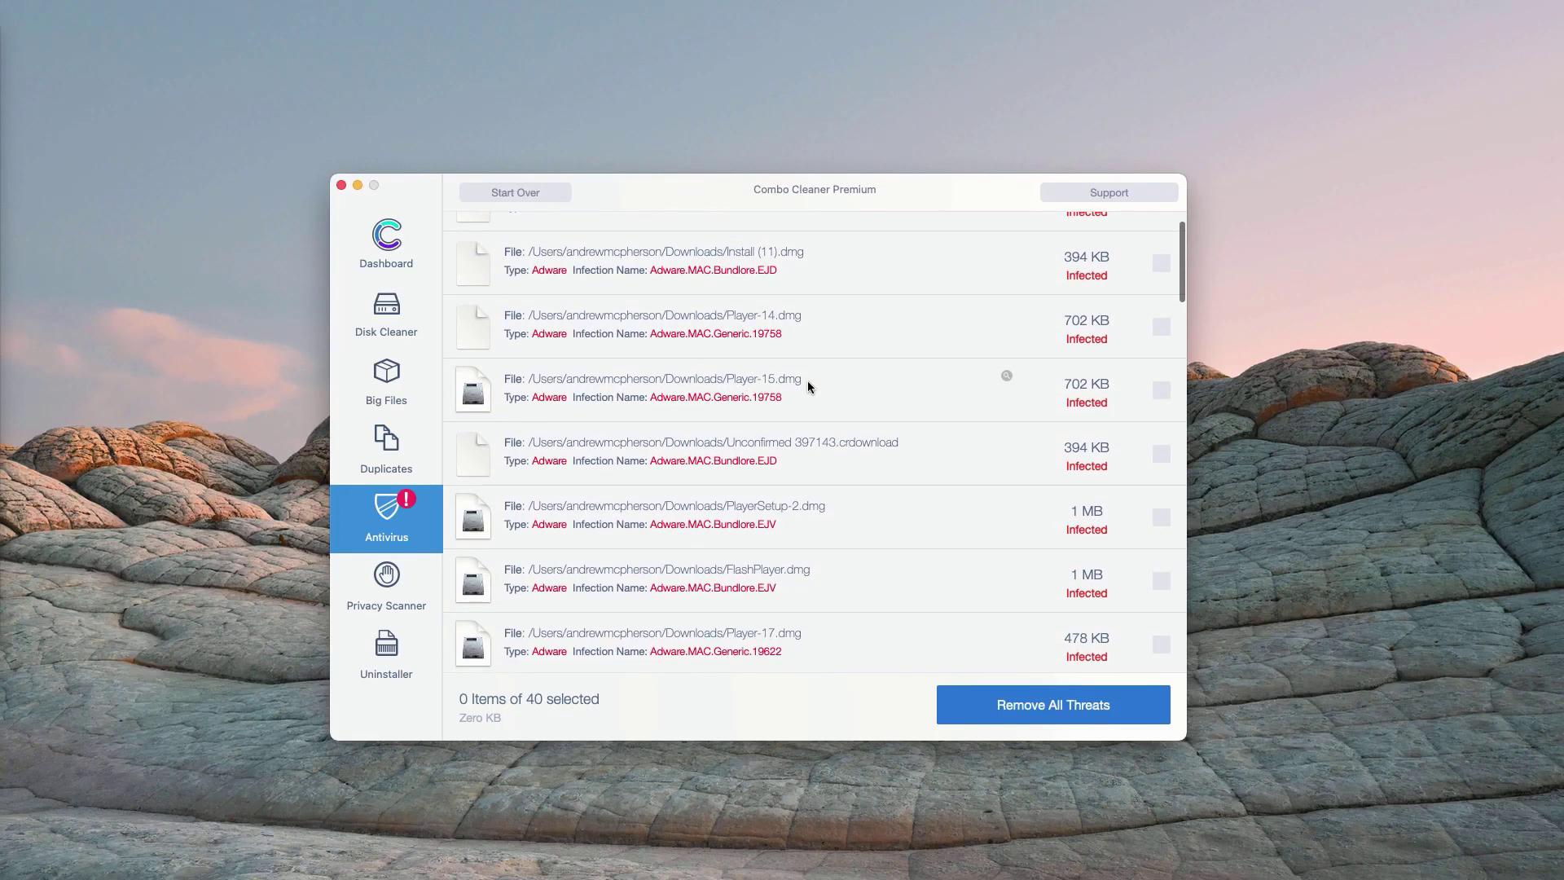
Reveal the infected Player-15.dmg in the Downloads folder and try to move it to the Trash.
left_click(1006, 376)
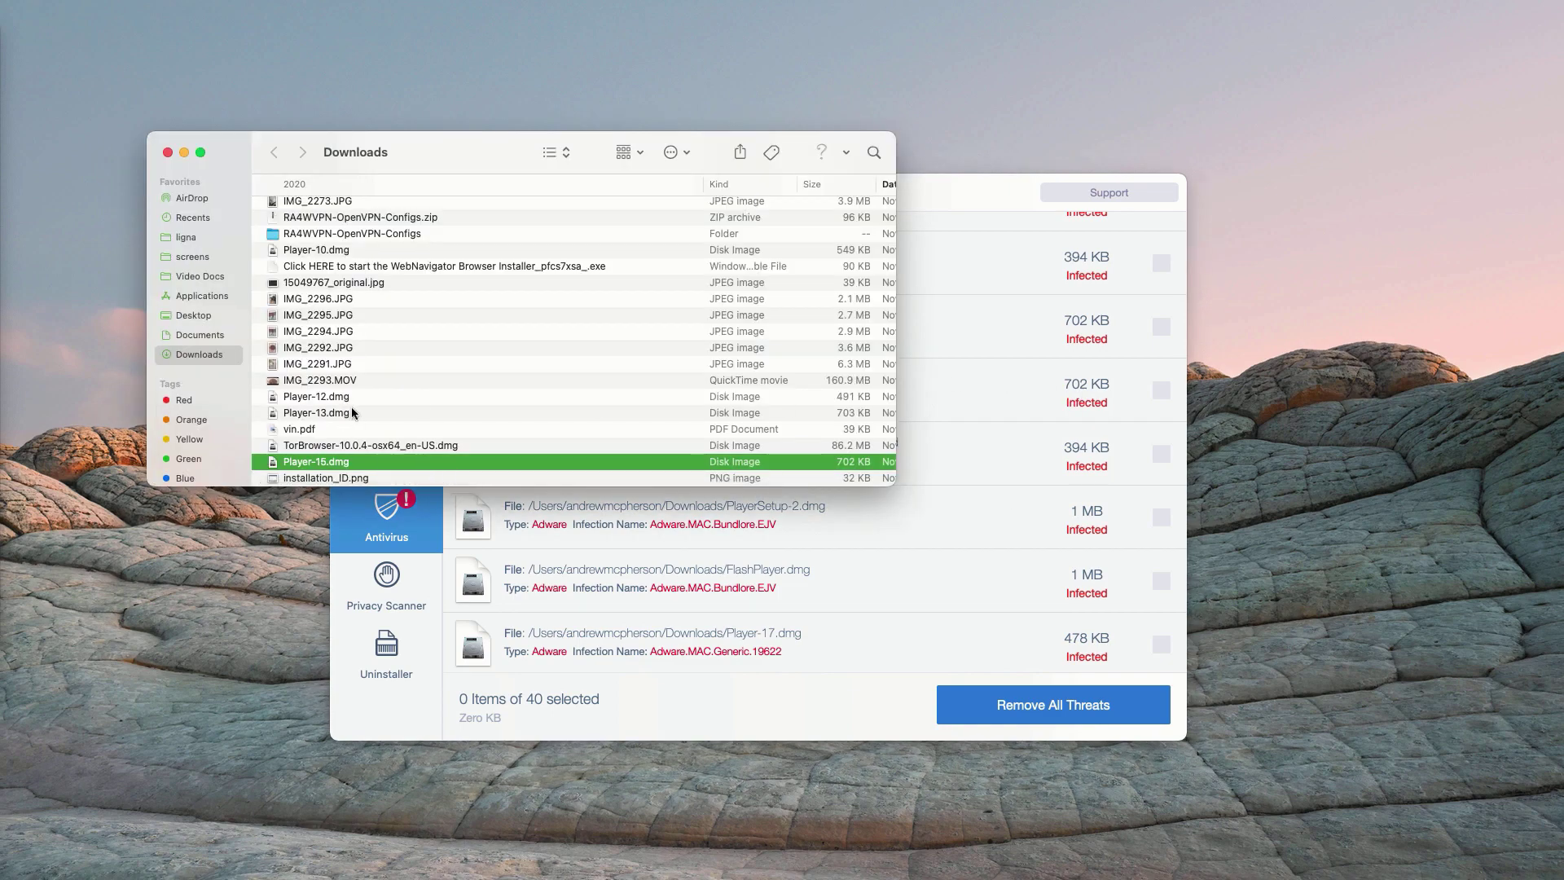
left_click_drag(417, 129, 403, 69)
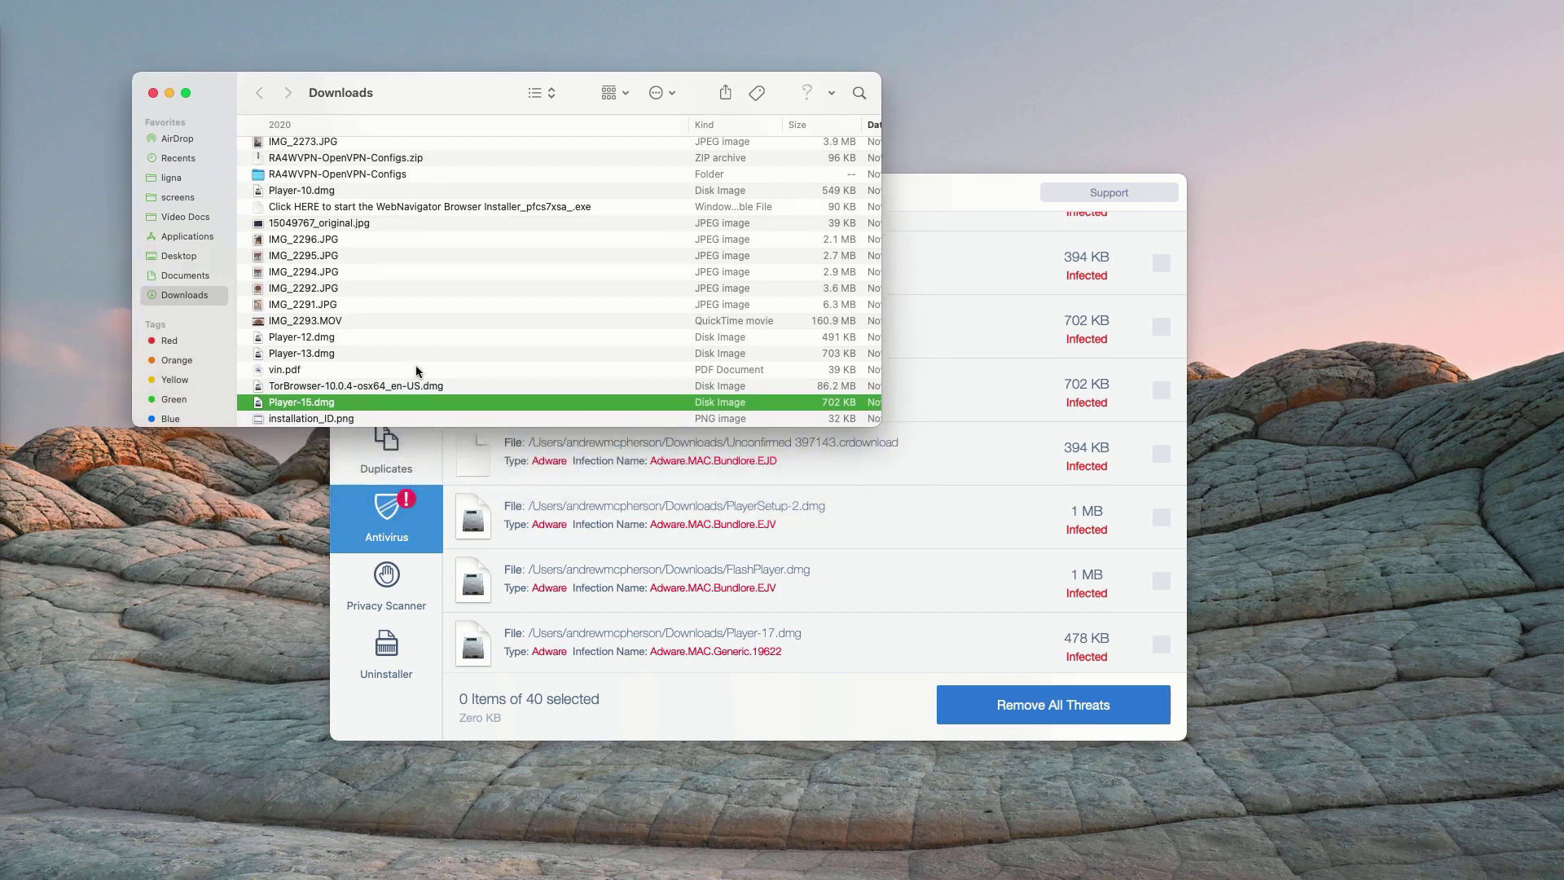
right_click(418, 407)
left_click(466, 461)
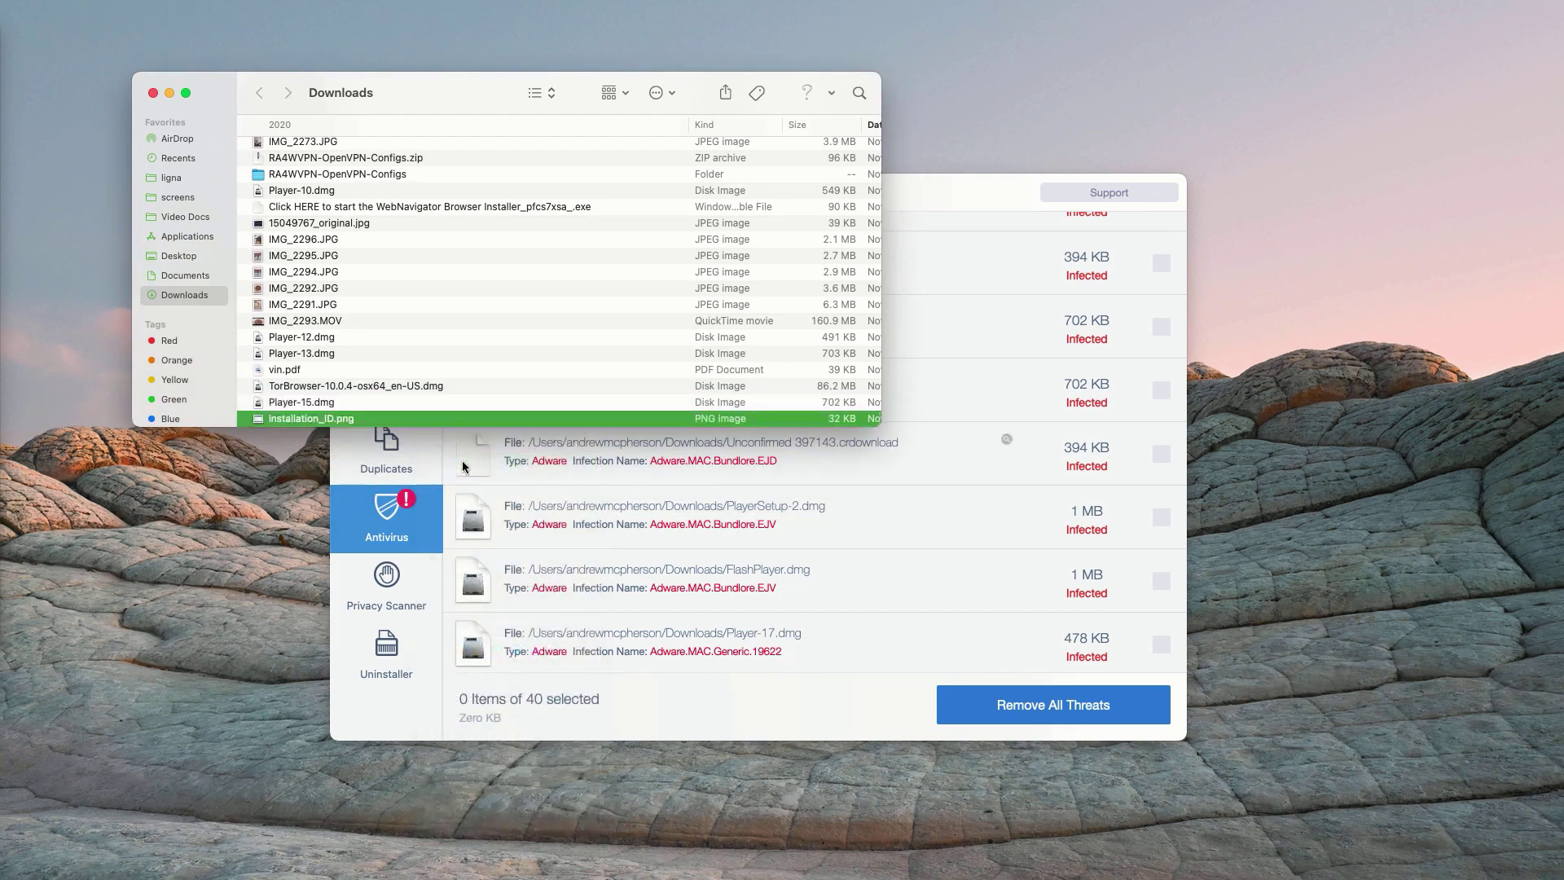
left_click(153, 93)
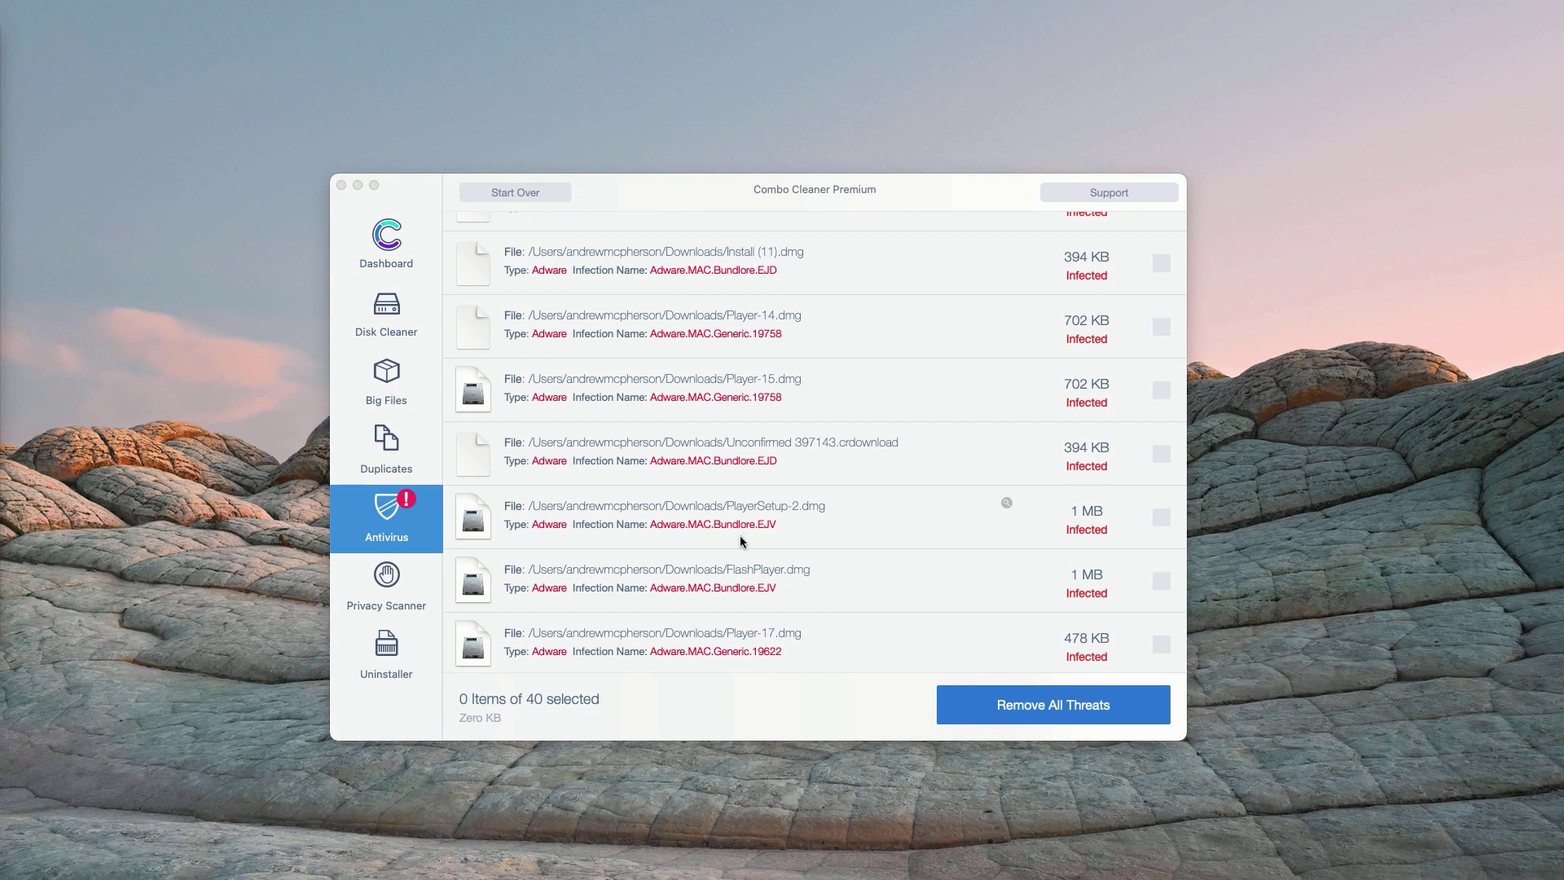
Reveal the infected FlashPlayer.dmg in the Downloads folder, move it to the Trash and return to the threat list.
scroll(818, 575, "down", 2)
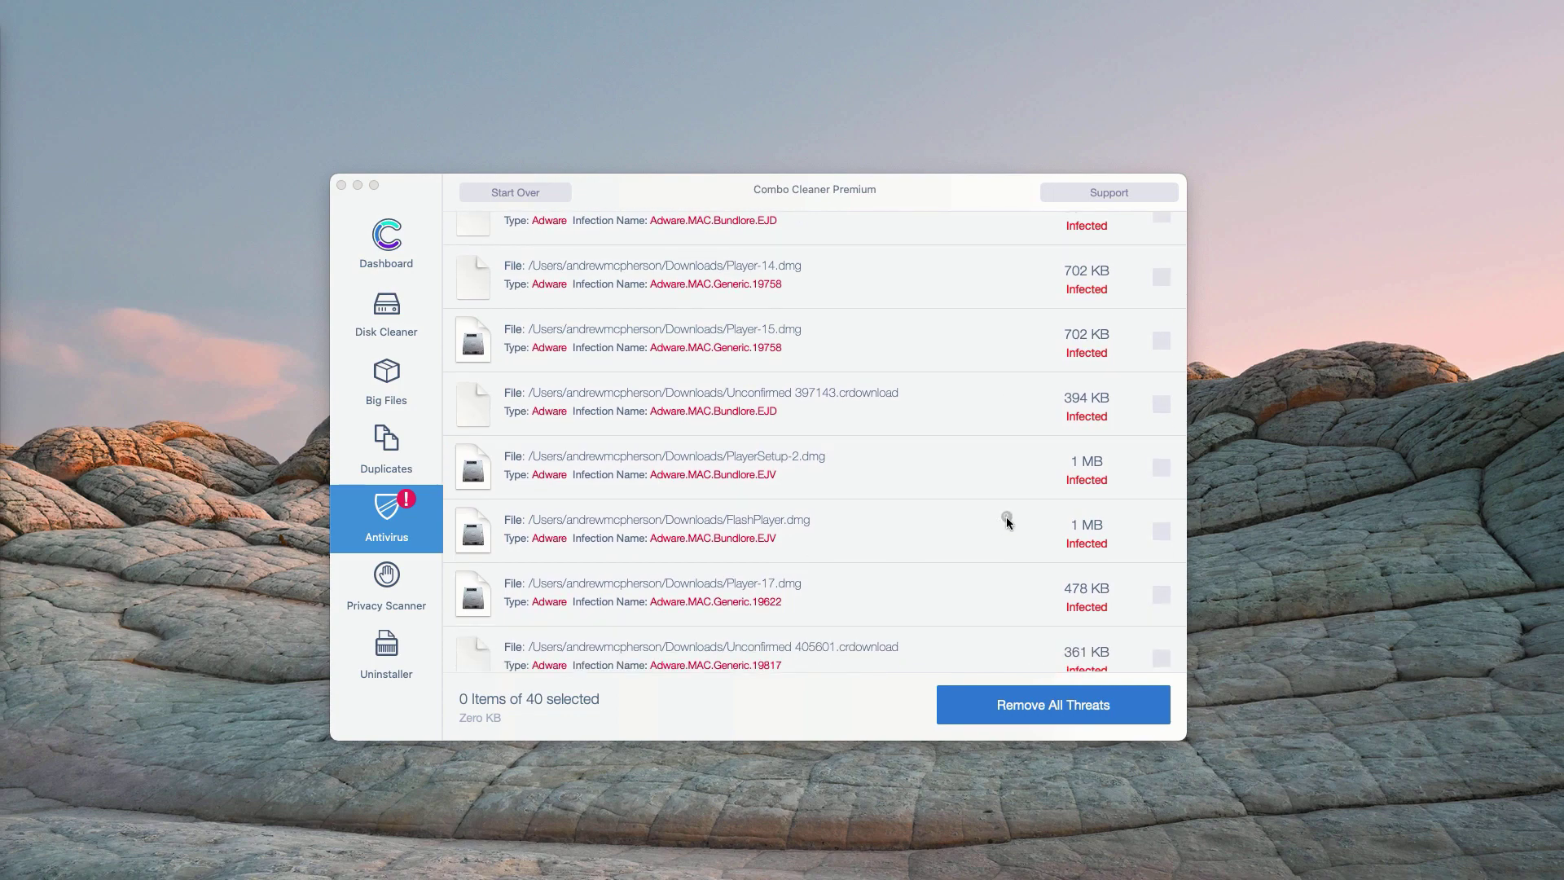
left_click(1007, 516)
left_click(307, 144)
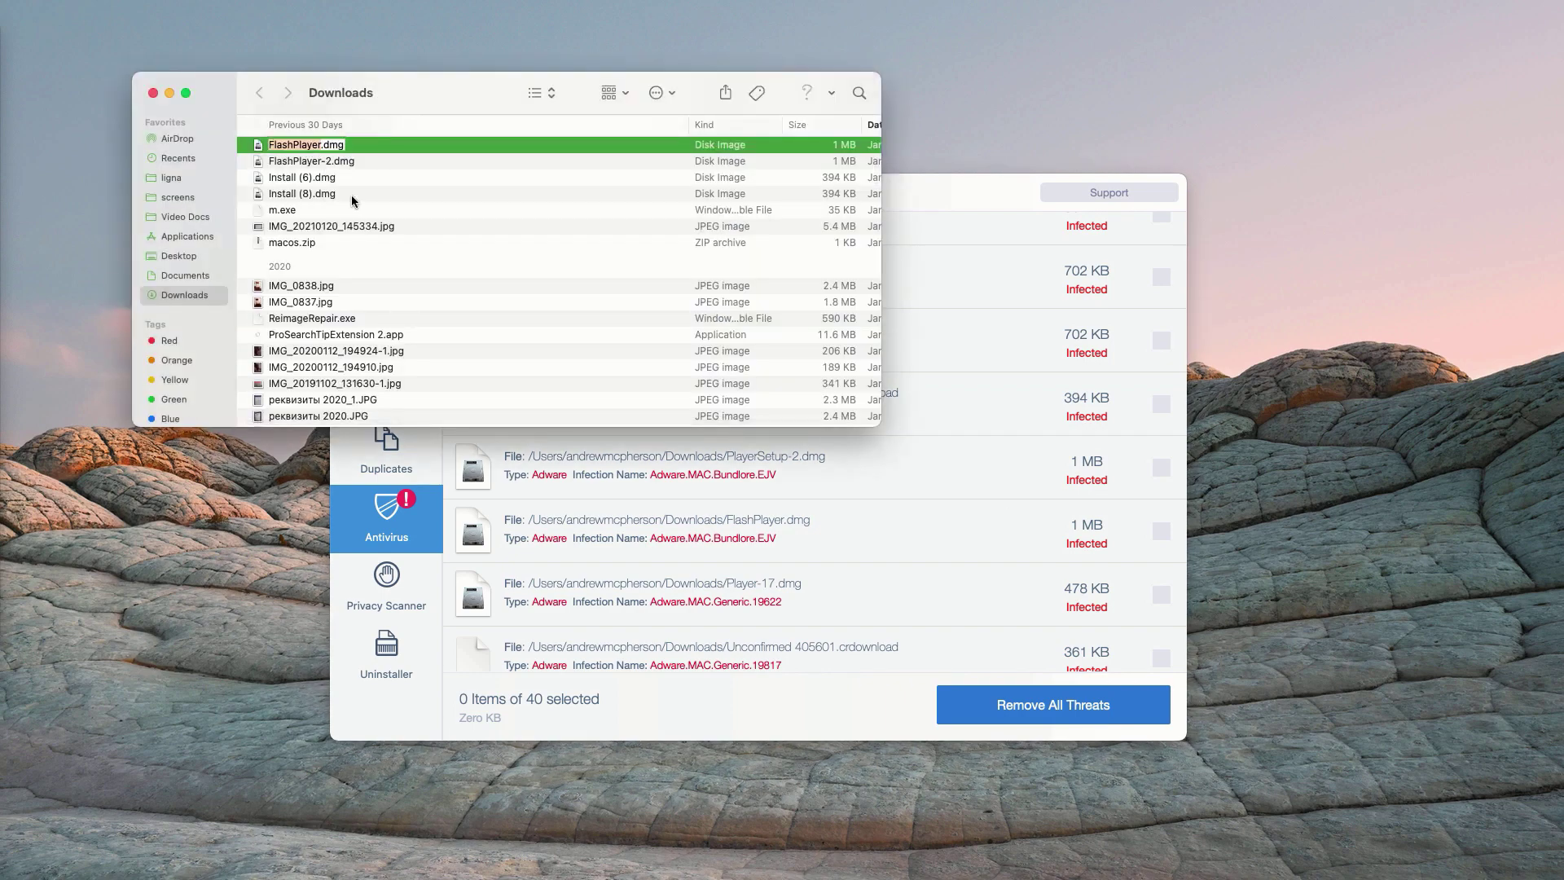
right_click(370, 145)
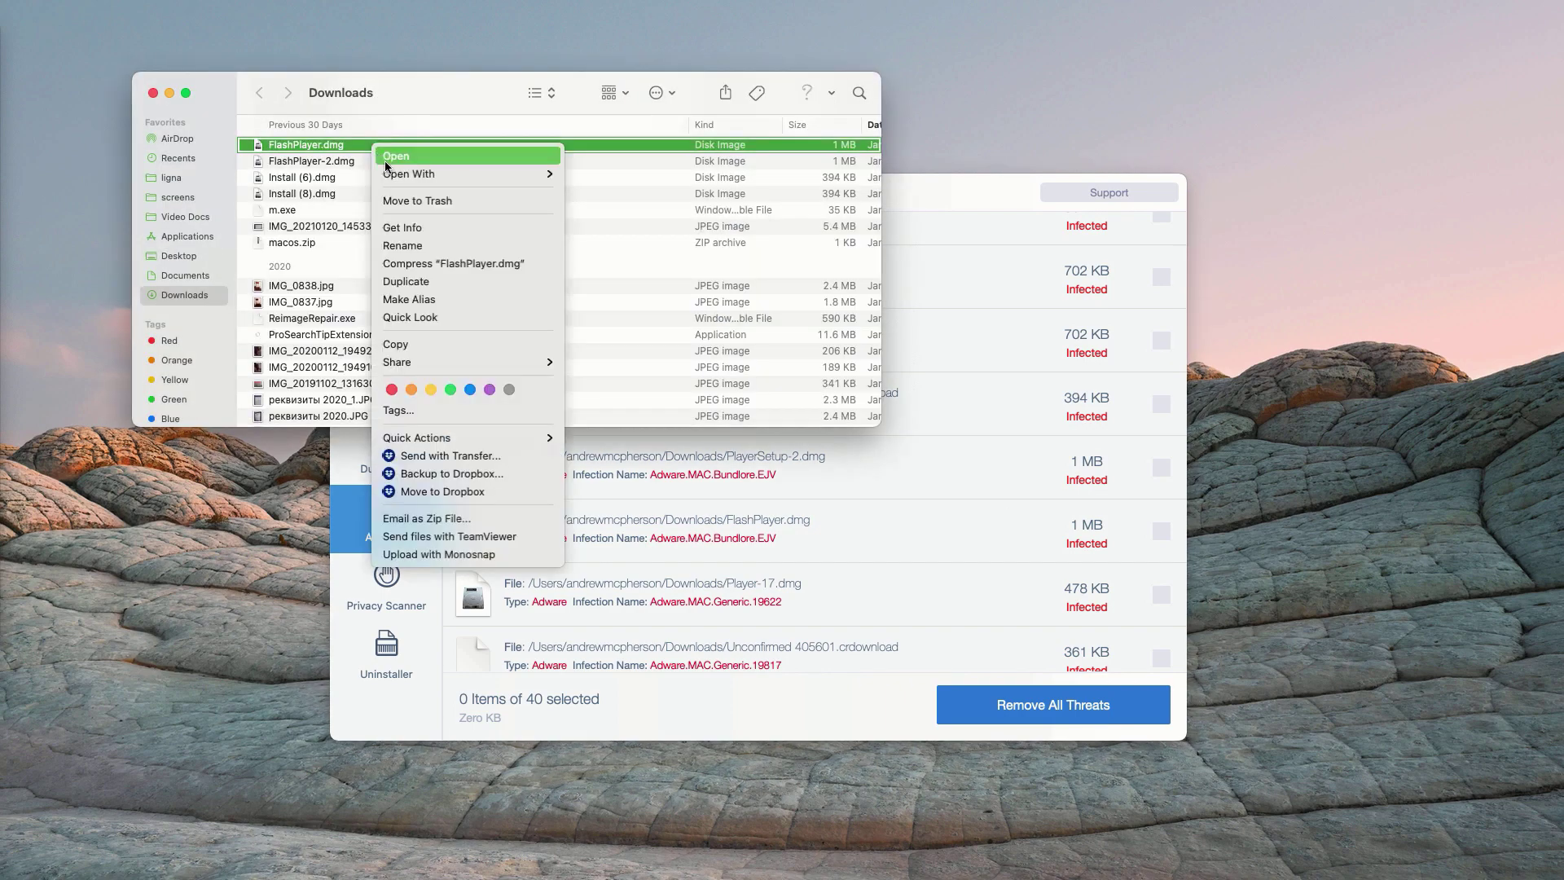
left_click(419, 197)
left_click(152, 93)
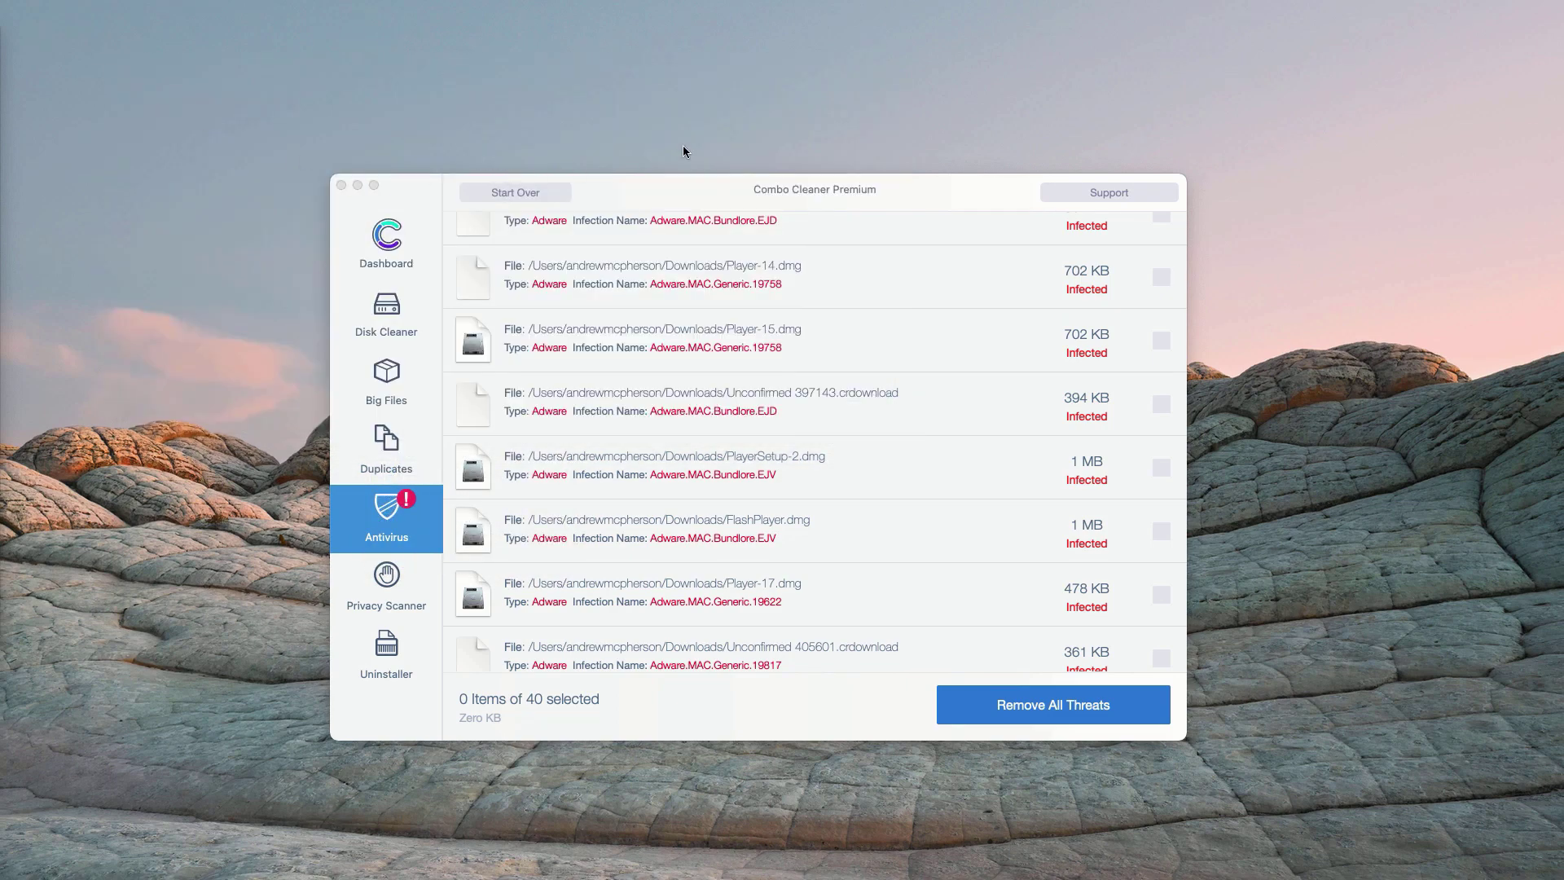
left_click(762, 193)
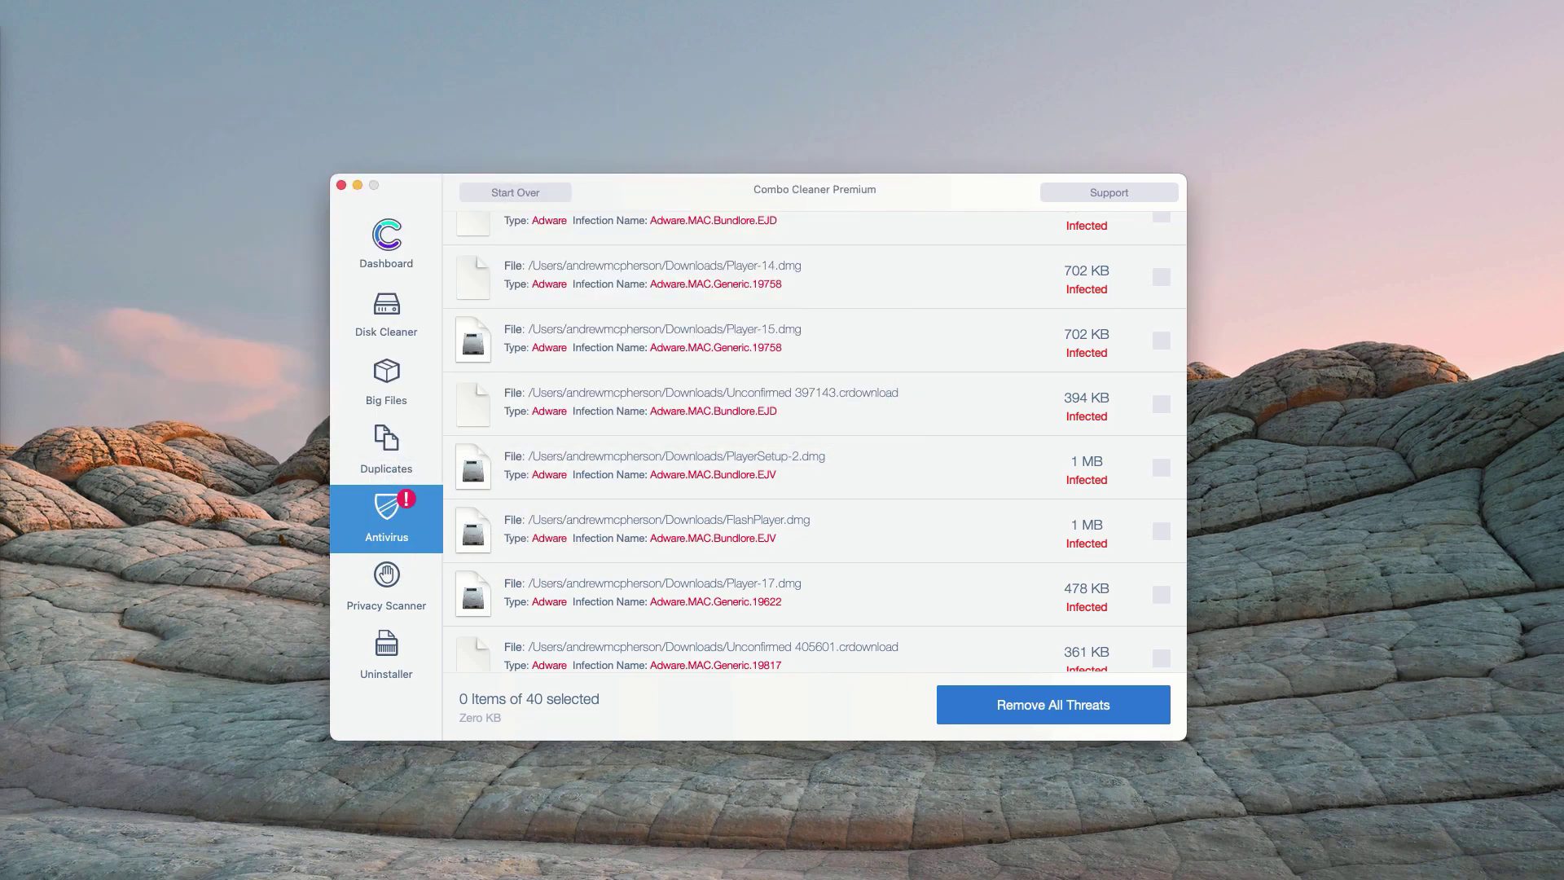